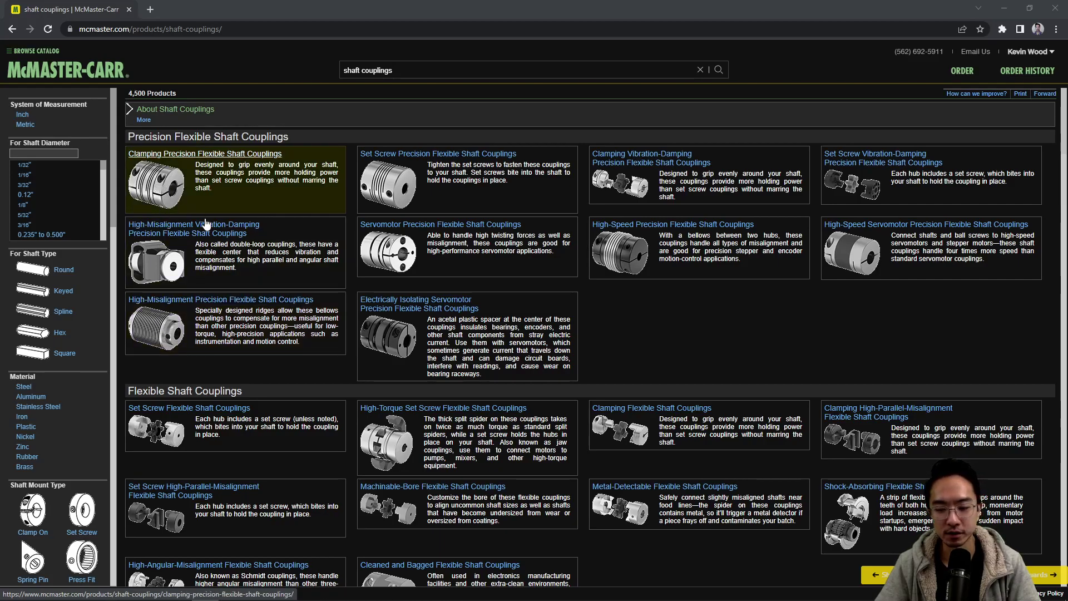
Browse the shaft coupling catalog and filter it to couplings for round shafts with a 1/4" shaft diameter.
scroll(564, 340, "down", 2)
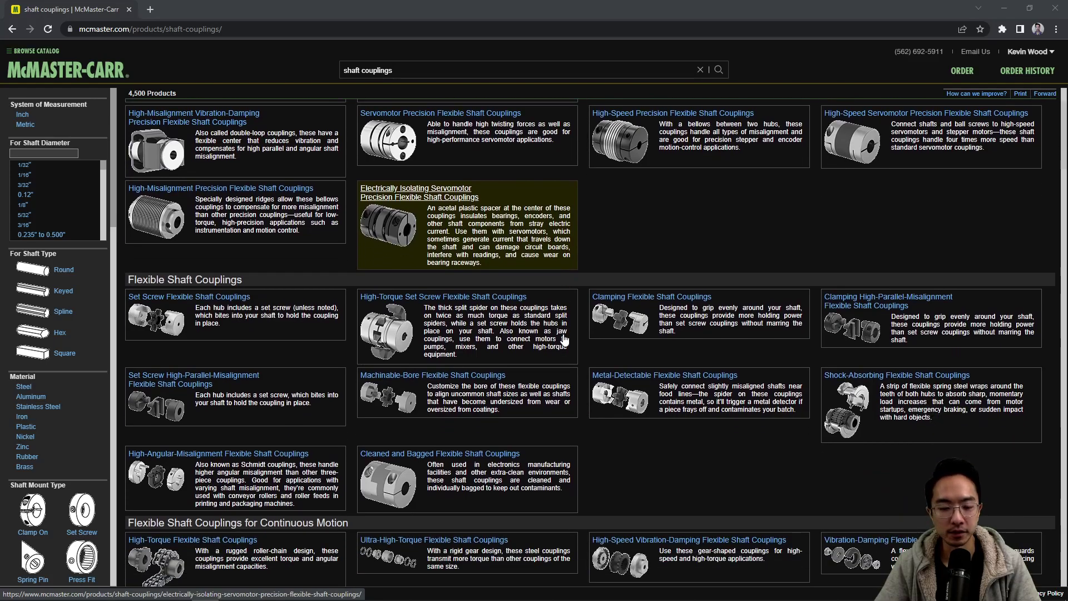
scroll(564, 340, "down", 1)
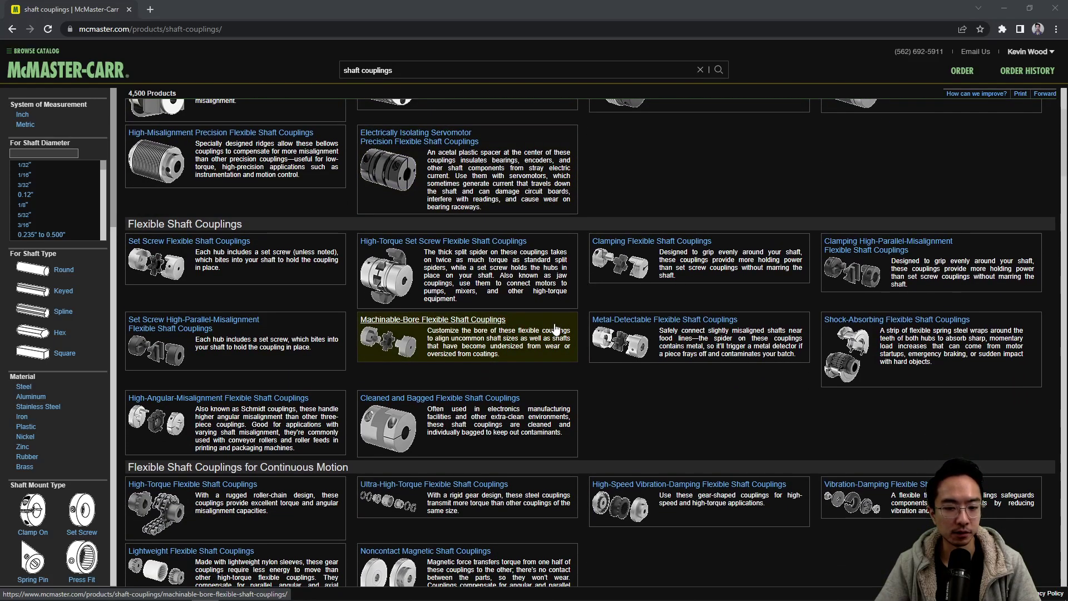
scroll(554, 328, "down", 3)
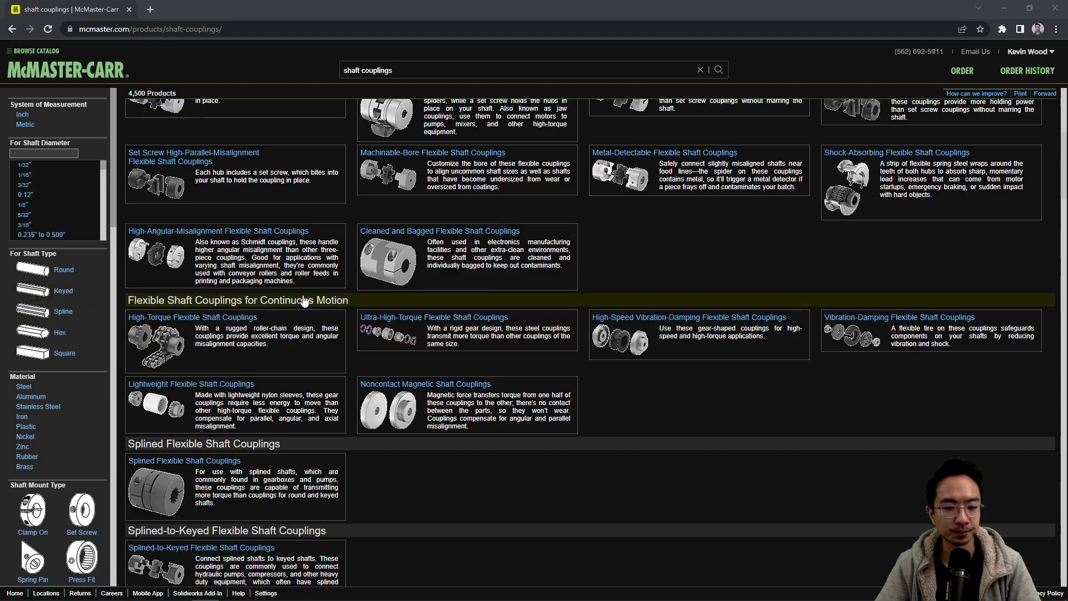
scroll(461, 296, "up", 4)
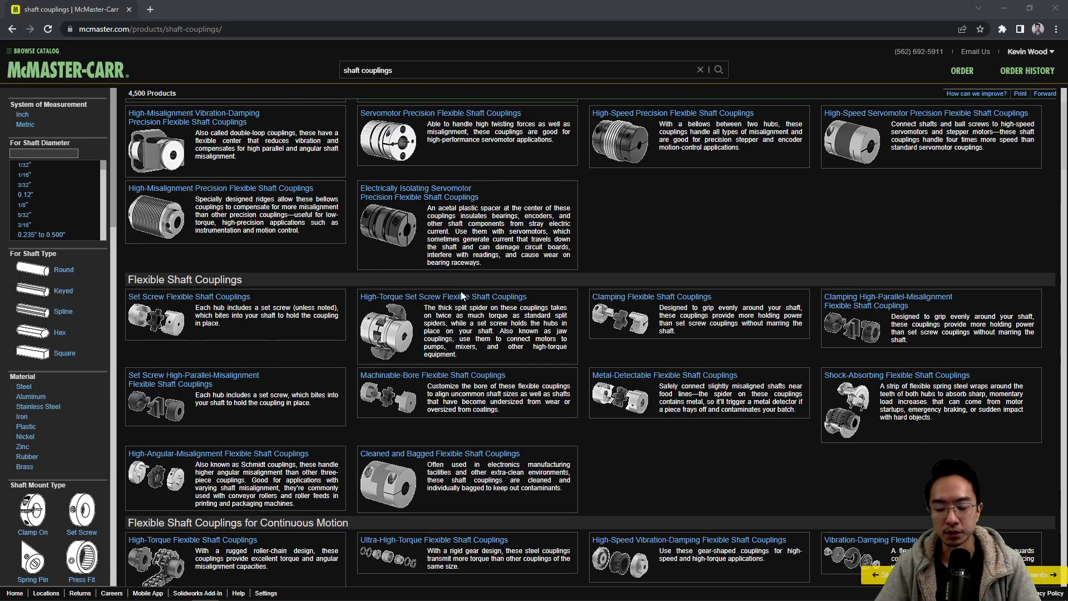
scroll(461, 296, "up", 2)
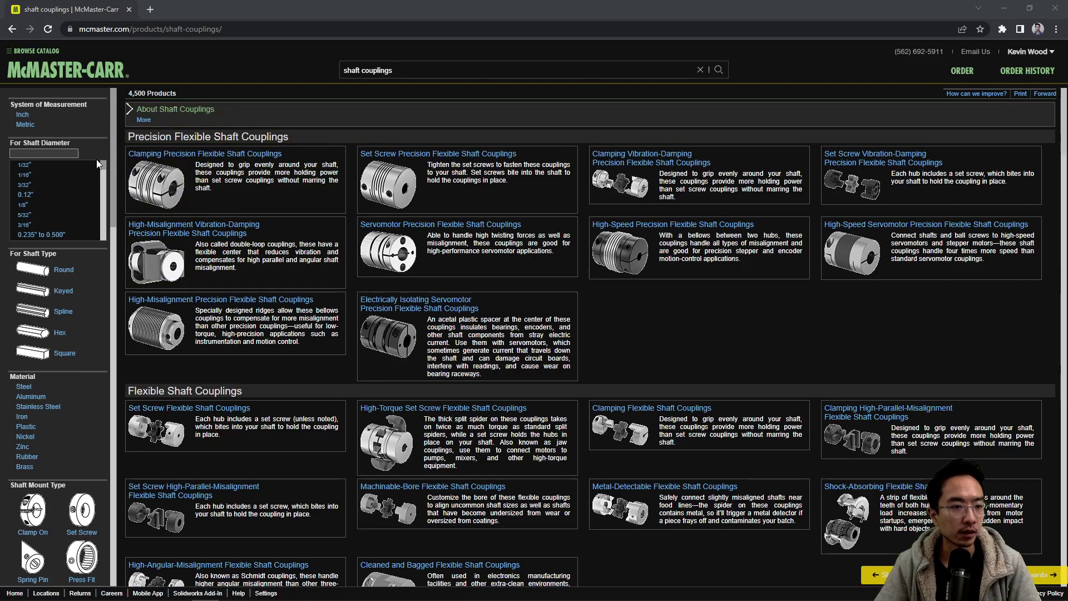
left_click(55, 270)
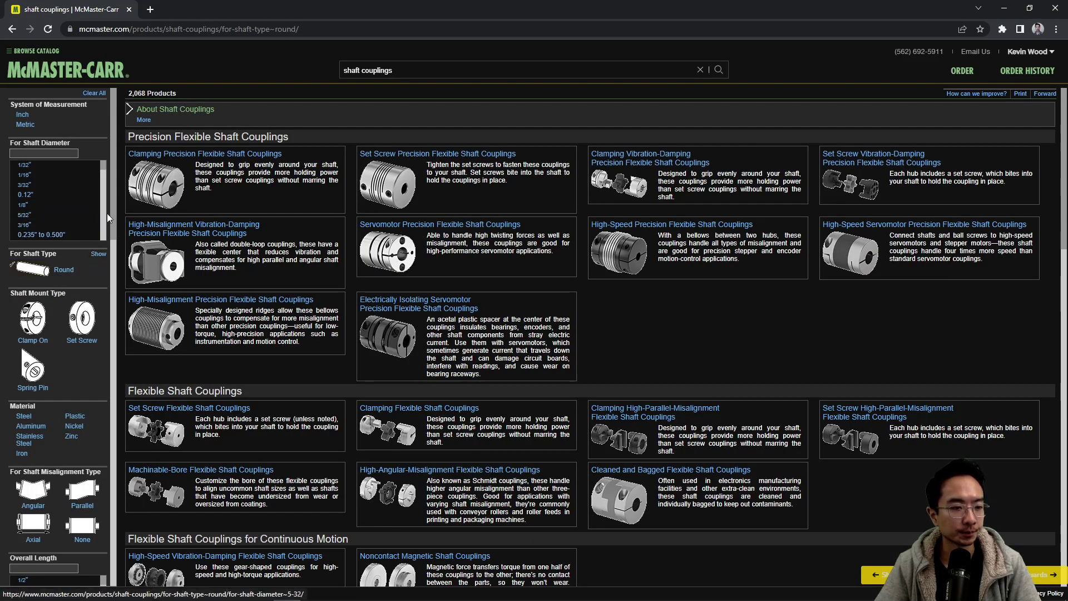
scroll(56, 215, "down", 5)
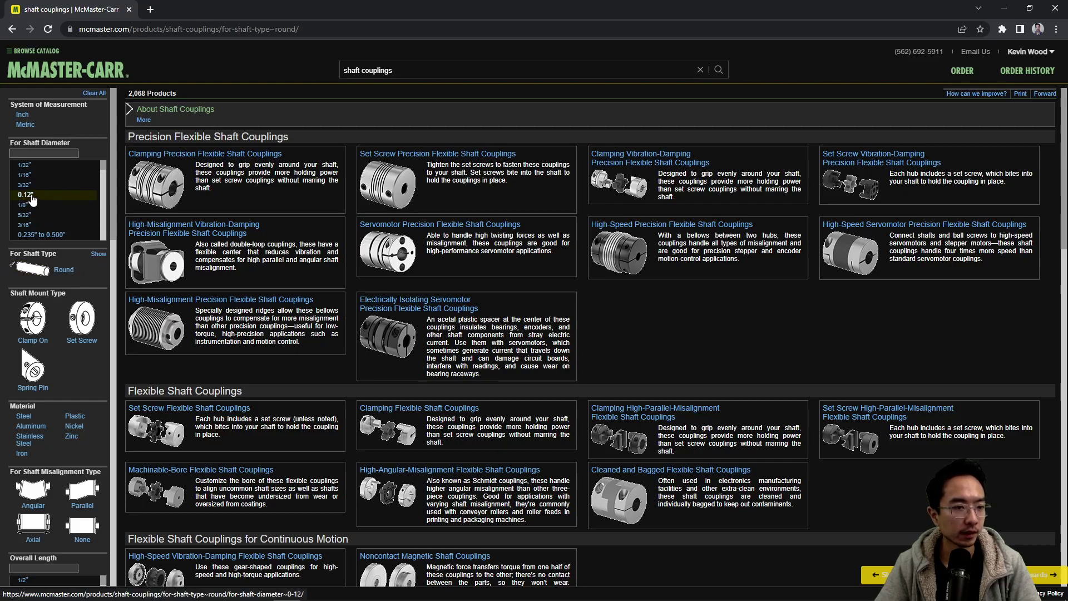
left_click(25, 165)
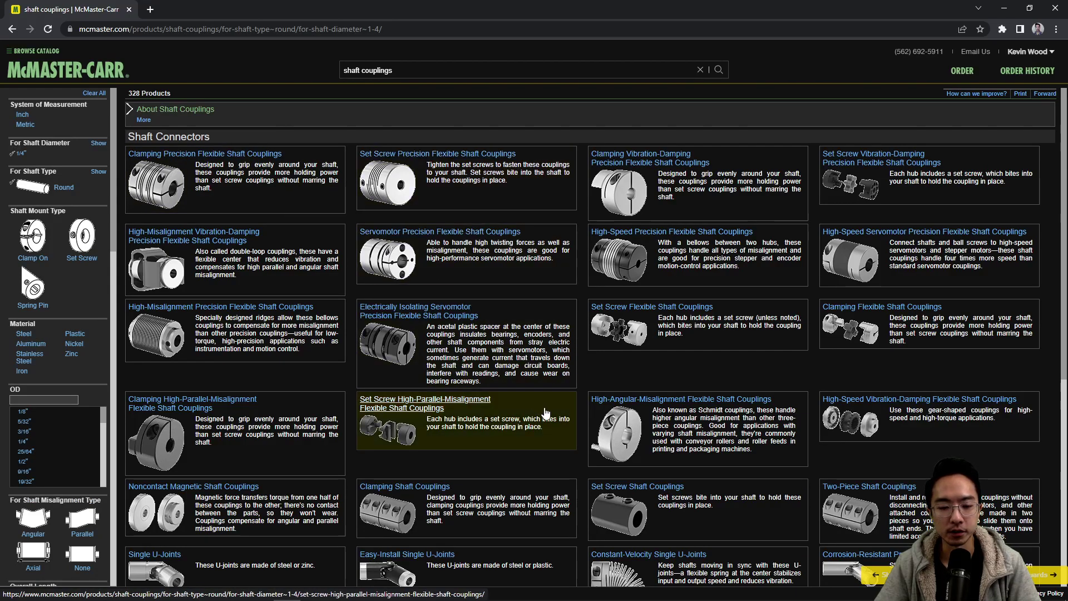
From the Clamping Shaft Couplings, open the product page of steel coupling 61005K2 for 1/4" × 3/16" round shafts.
scroll(545, 413, "down", 1)
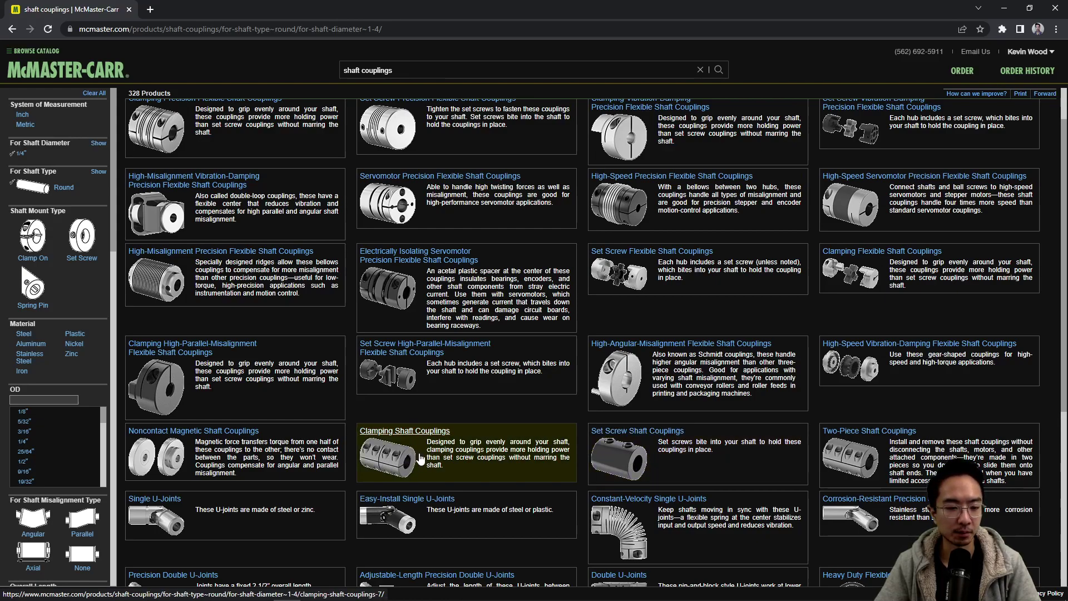
left_click(412, 432)
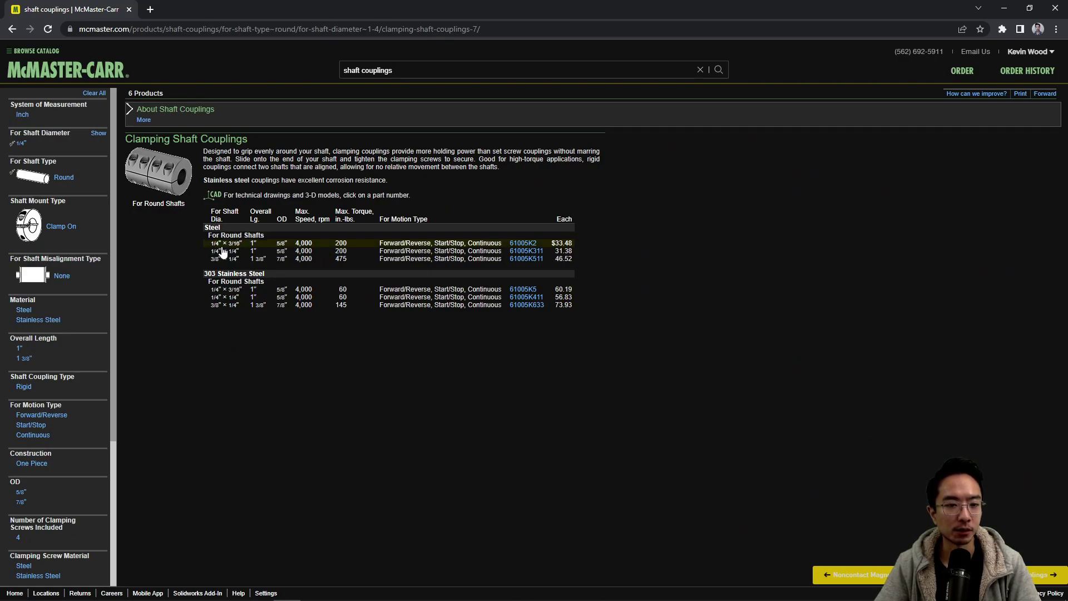
left_click(523, 249)
left_click(380, 313)
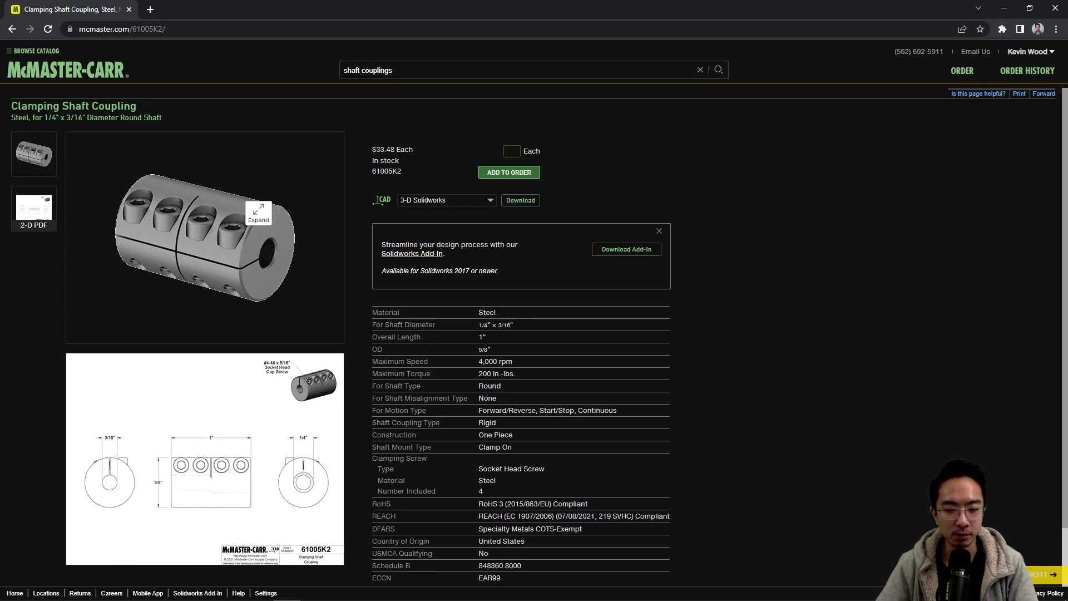
Download the coupling's 3-D Solidworks model as 61005K2_Clamping Shaft Coupling.SLDPRT into the mechanical-components folder 18-shaft-coupling.
left_click(525, 202)
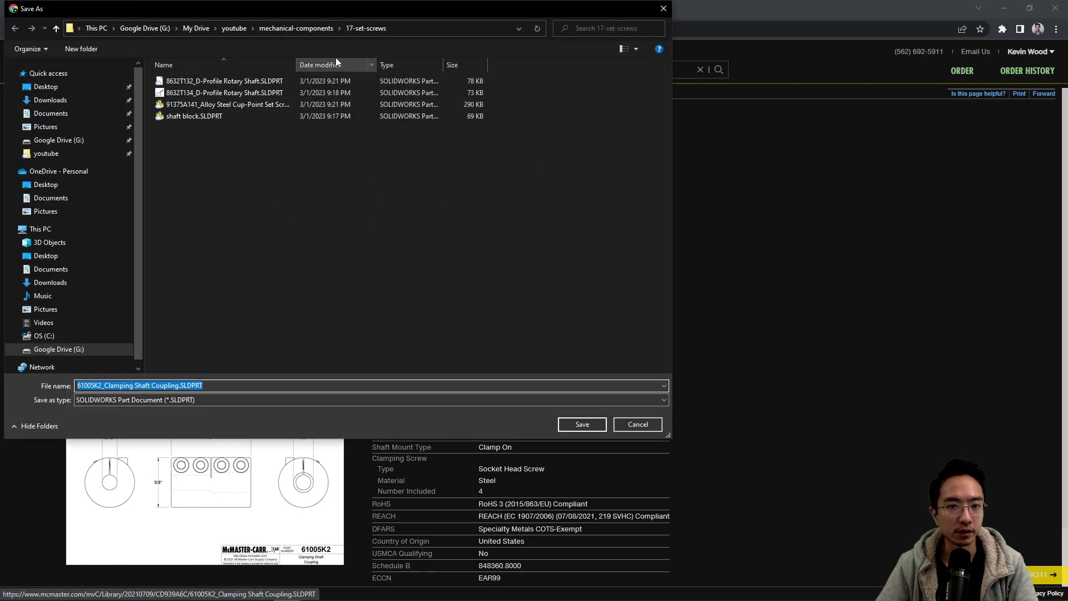
left_click(306, 29)
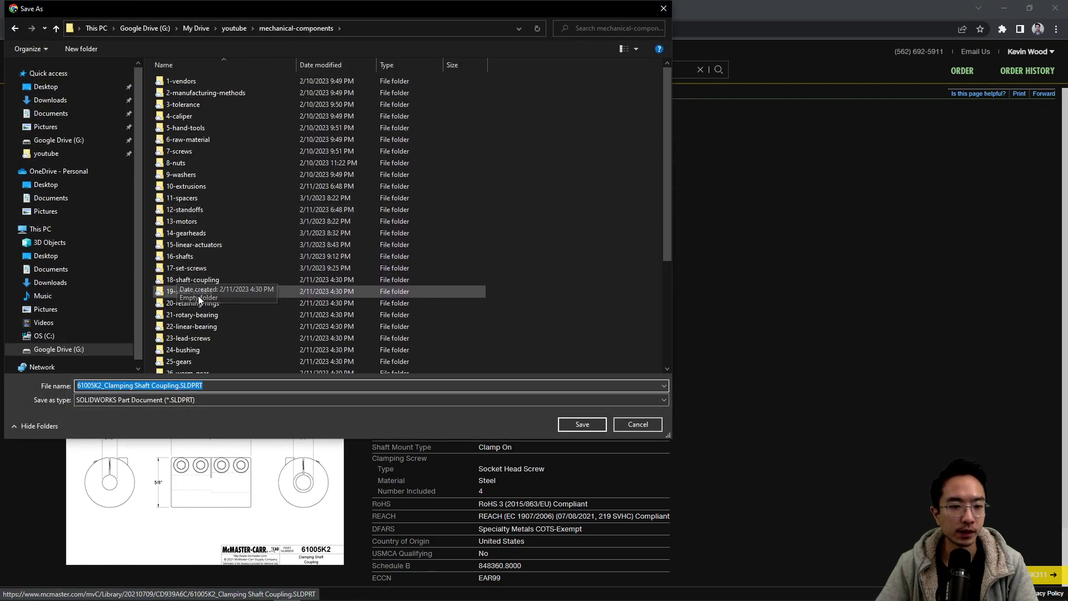
double_click(201, 281)
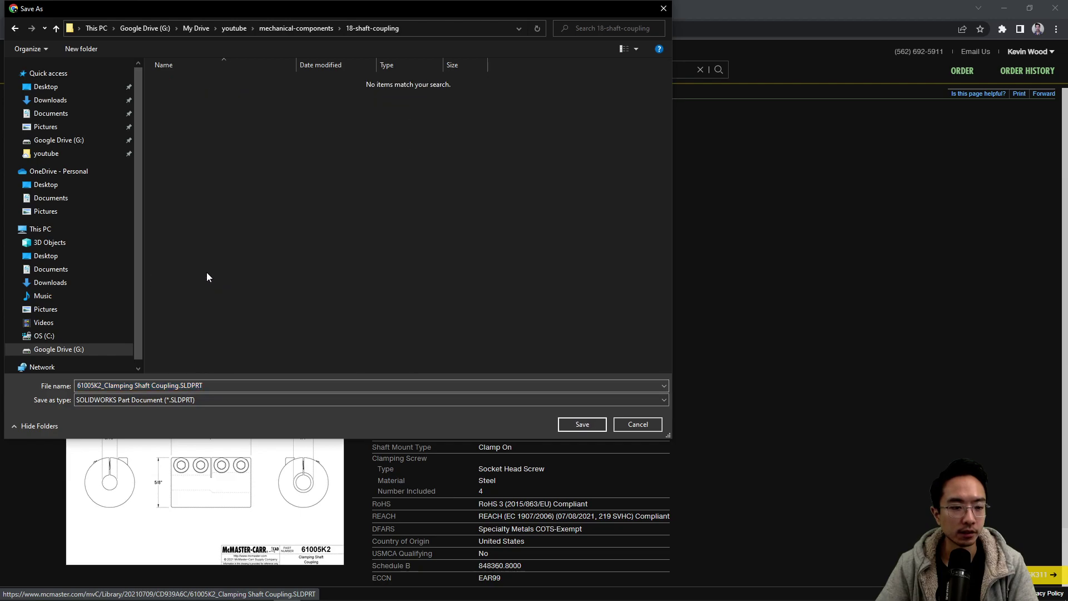
left_click(581, 423)
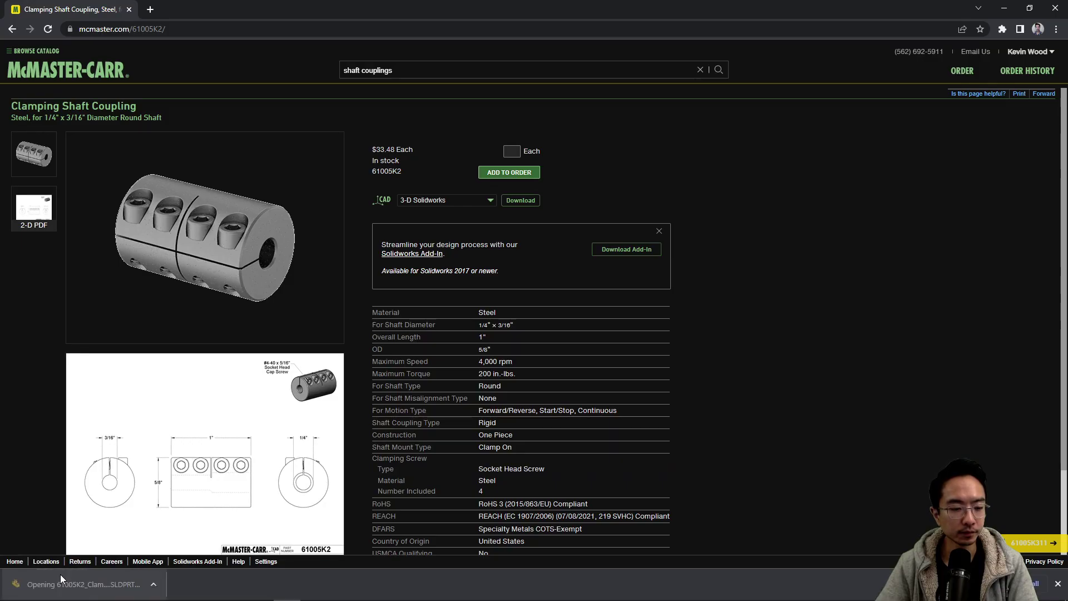
Switch to SOLIDWORKS, examine both bore ends of the coupling face-on, and tile its document window to the right half of the workspace.
key("alt+Tab")
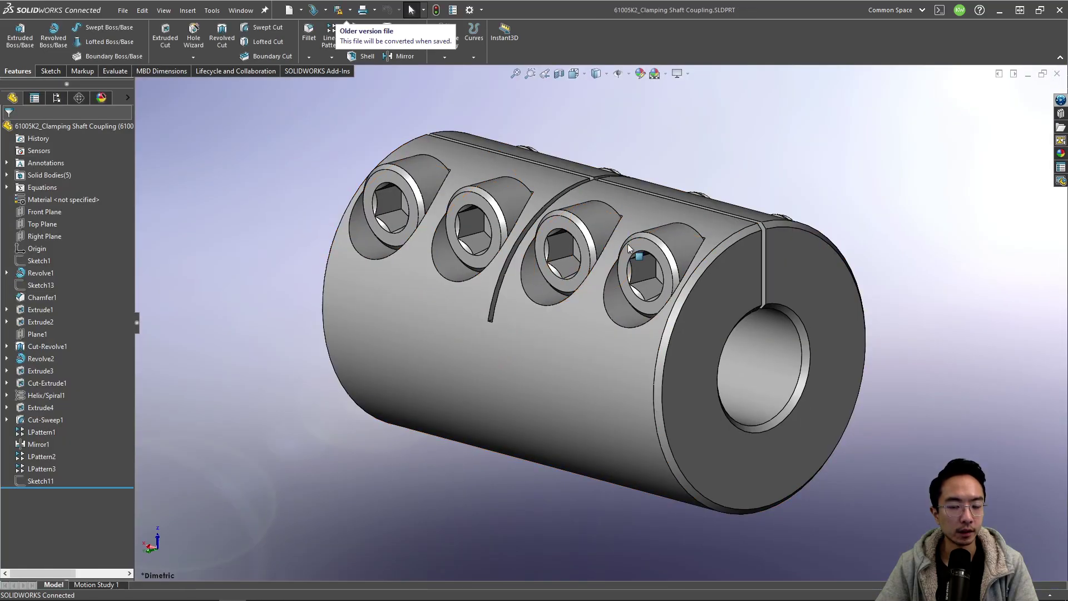
middle_click_drag(671, 215, 851, 181)
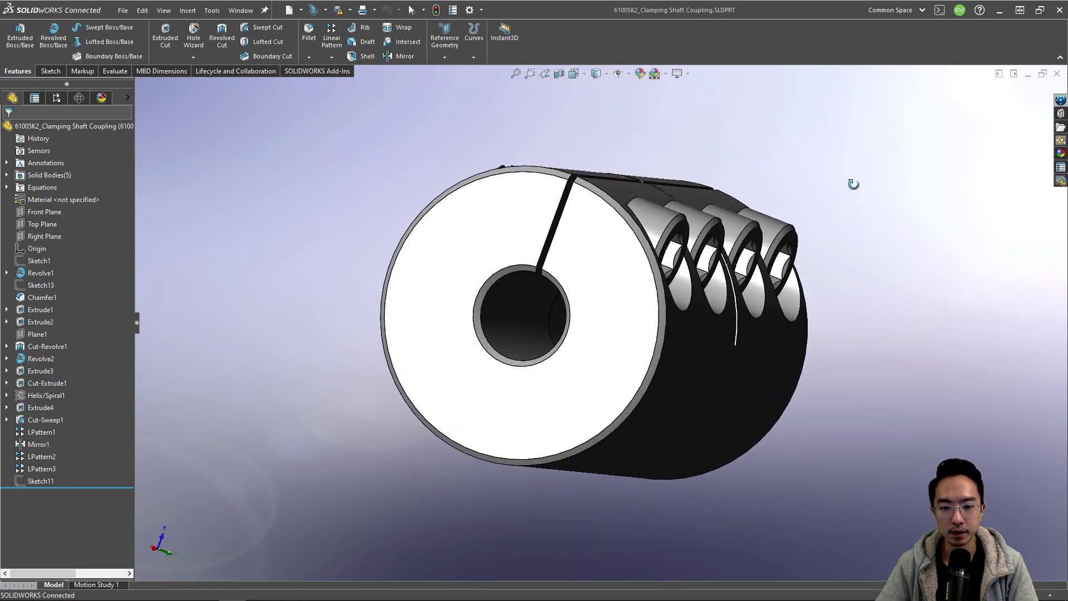
middle_click_drag(577, 347, 608, 345)
left_click(660, 276)
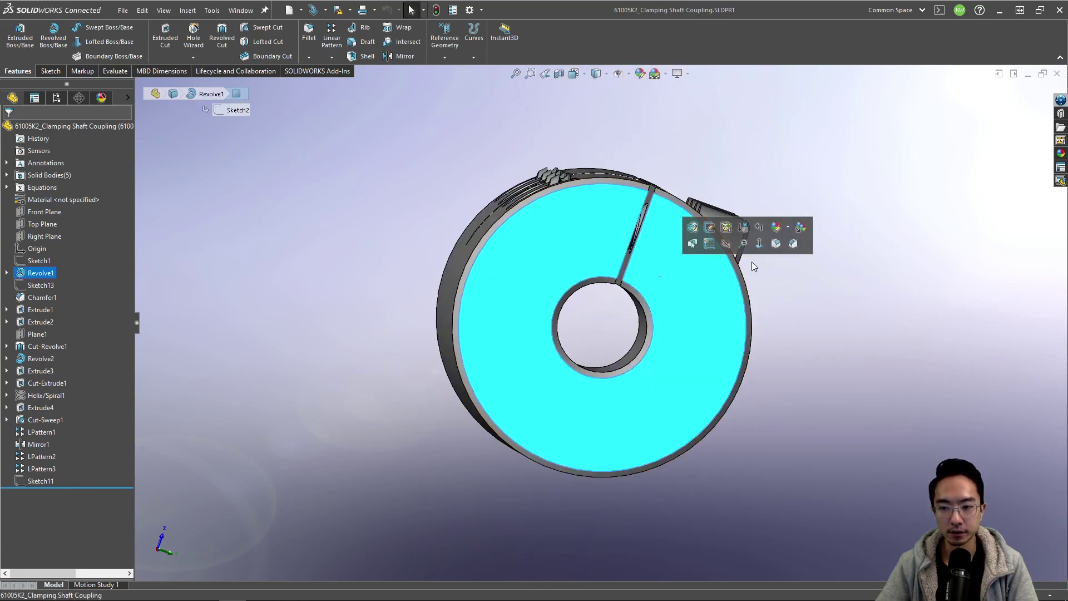
left_click(758, 245)
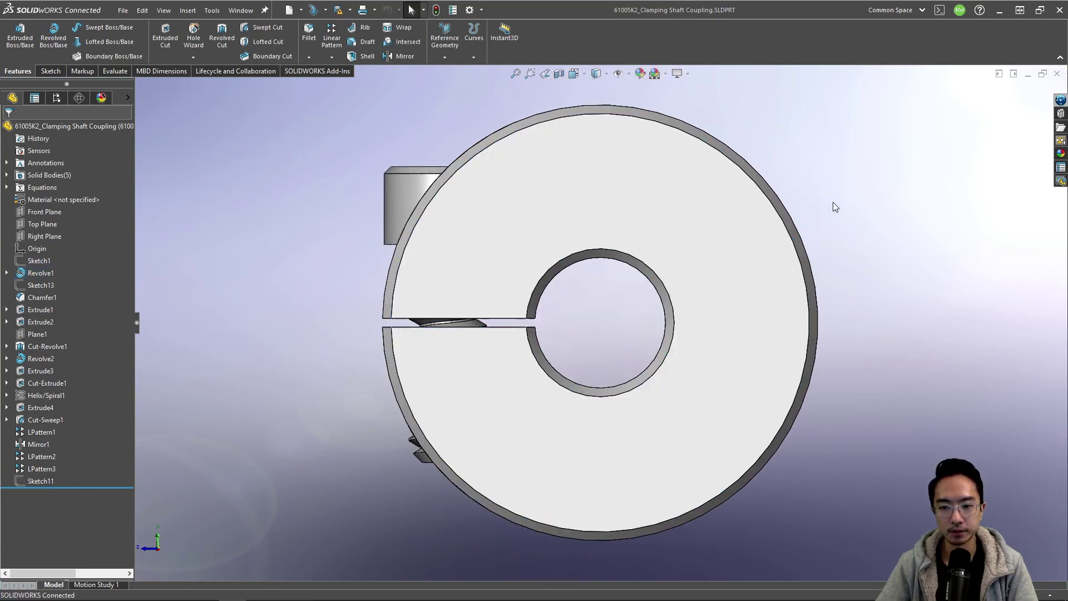
middle_click_drag(609, 301, 627, 222)
left_click(637, 208)
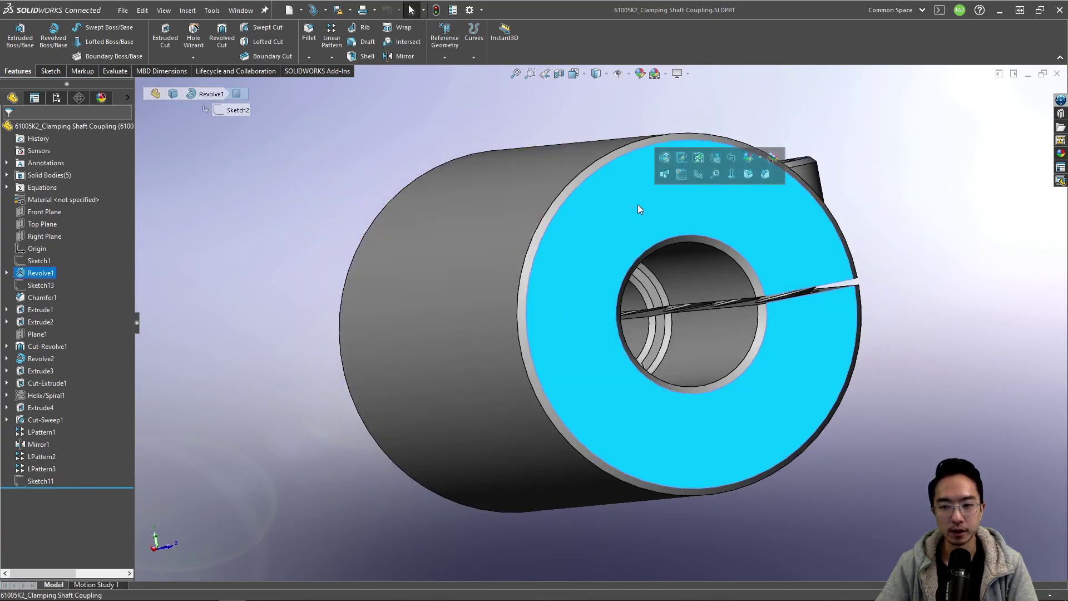
left_click(731, 174)
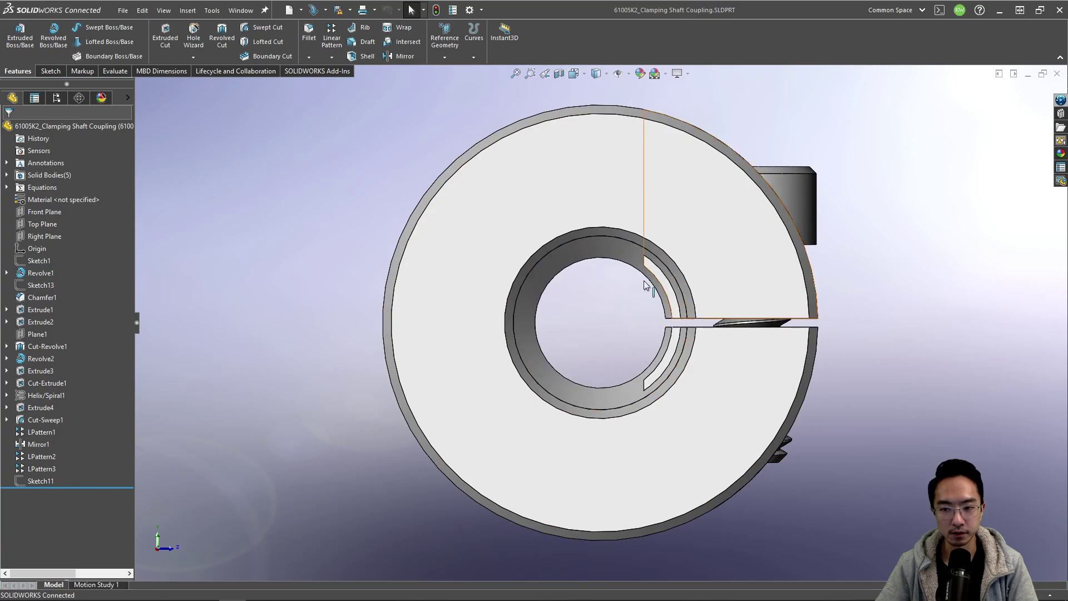
middle_click_drag(586, 238, 584, 202)
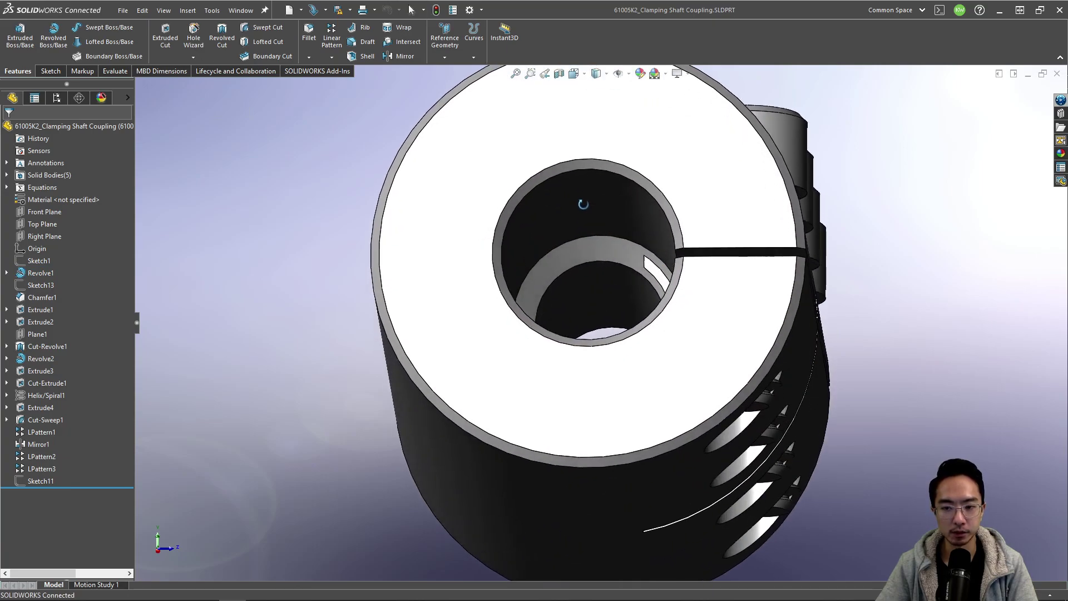
middle_click_drag(613, 257, 550, 351)
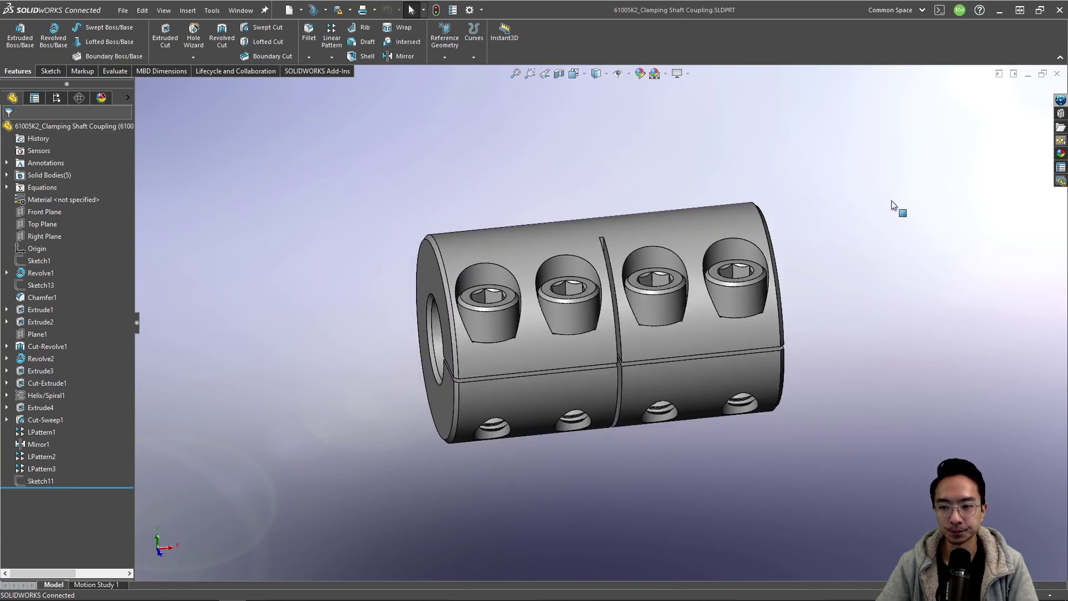
left_click(1015, 74)
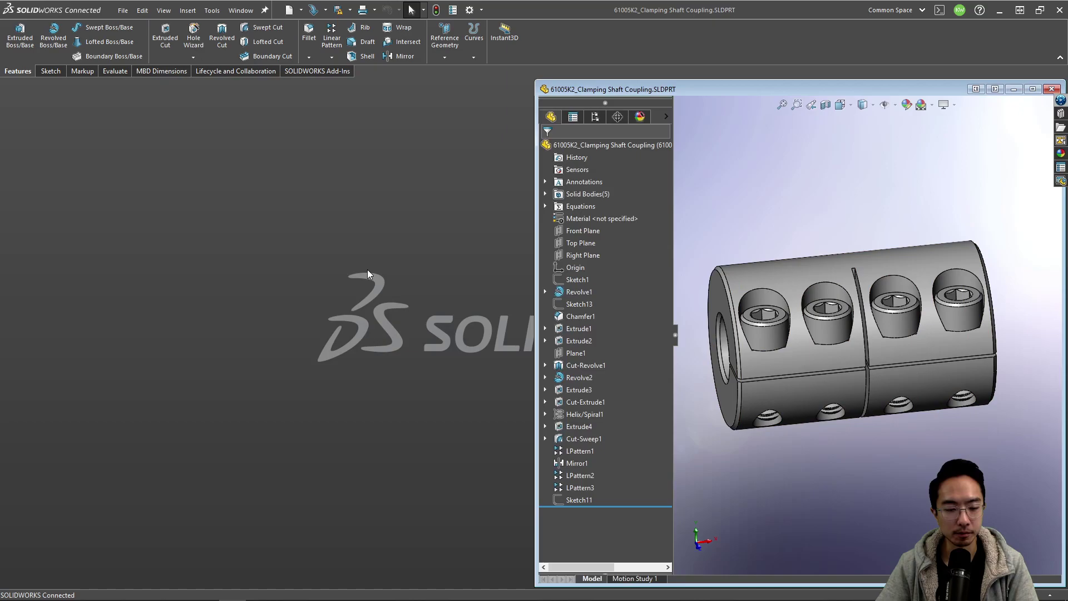
Switch back to the browser, duplicate the coupling's product tab, and search McMaster-Carr for "3/16 shaft" in the copy.
left_click(281, 589)
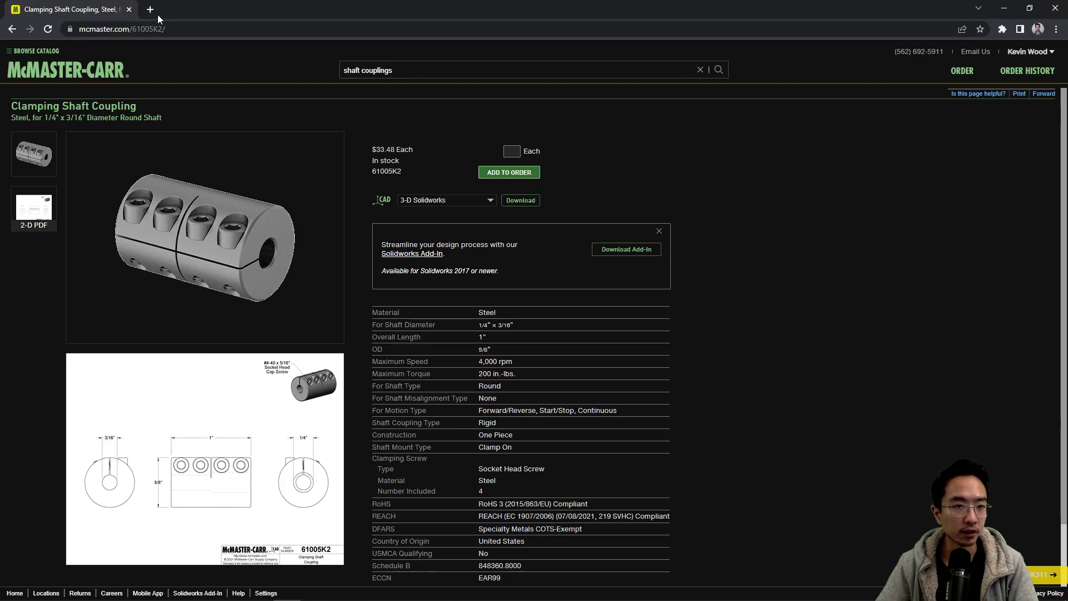
right_click(101, 10)
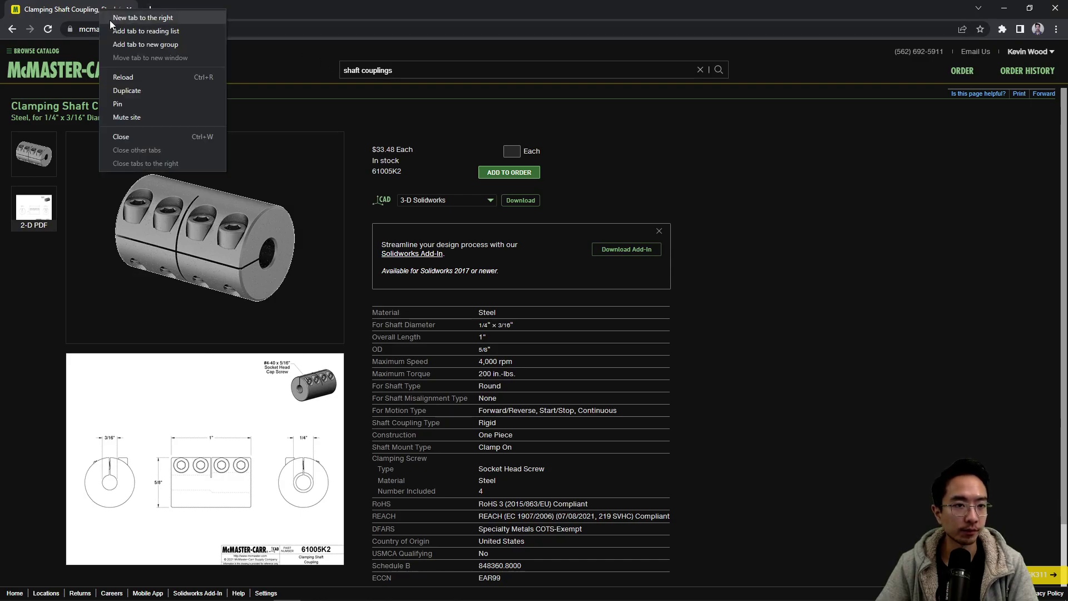
left_click(124, 91)
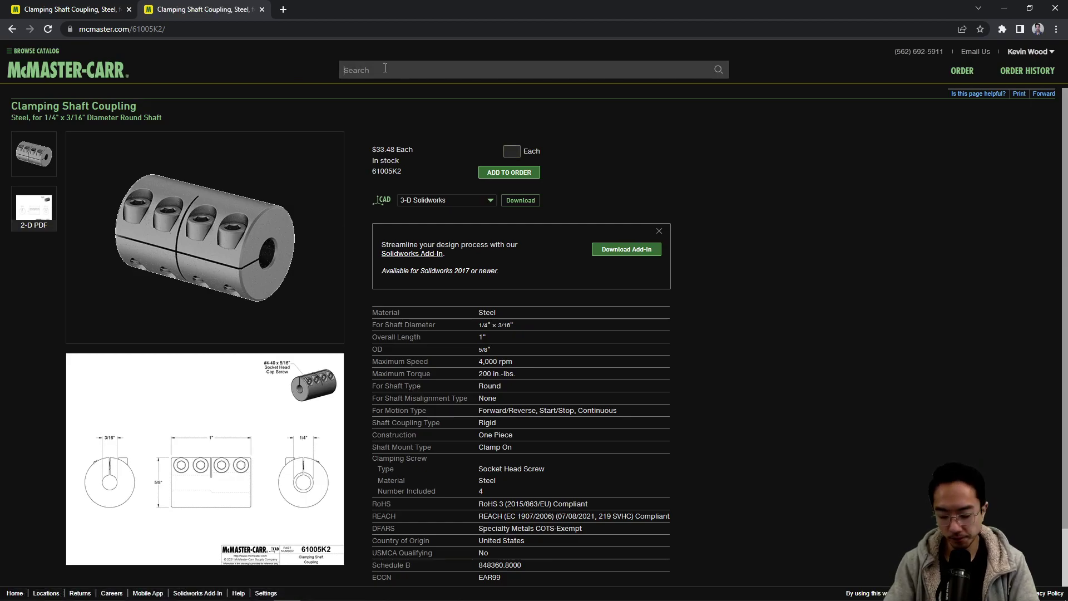
type("3")
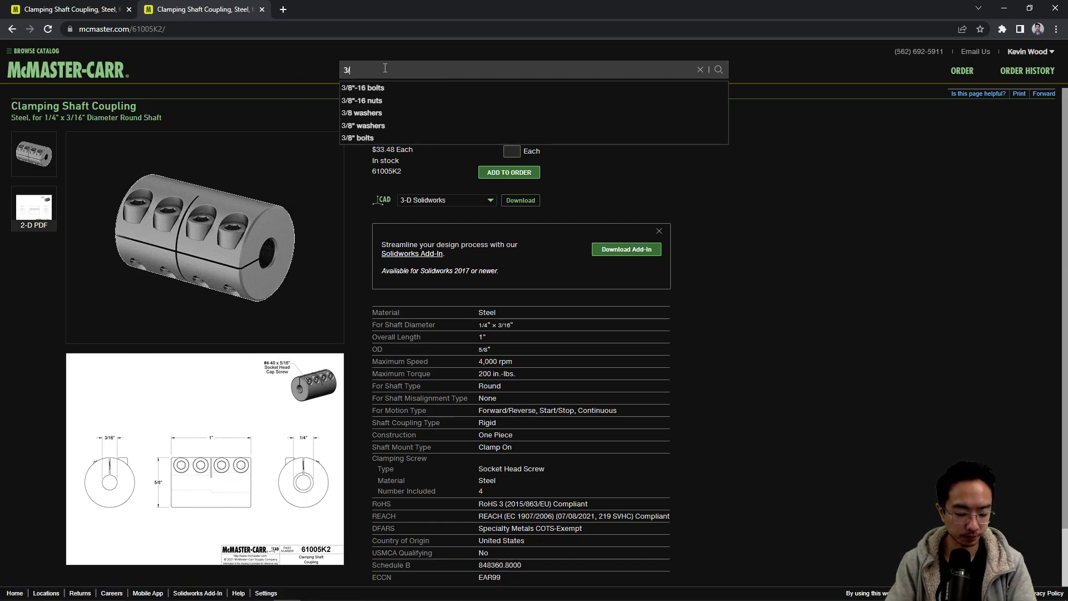
type("/16 shaft")
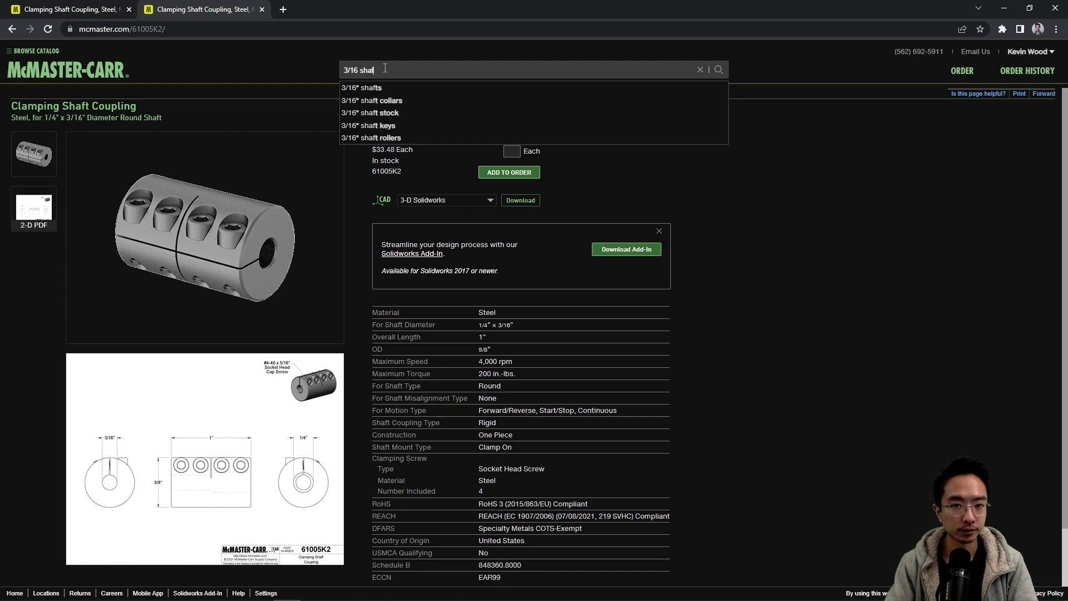
key("Return")
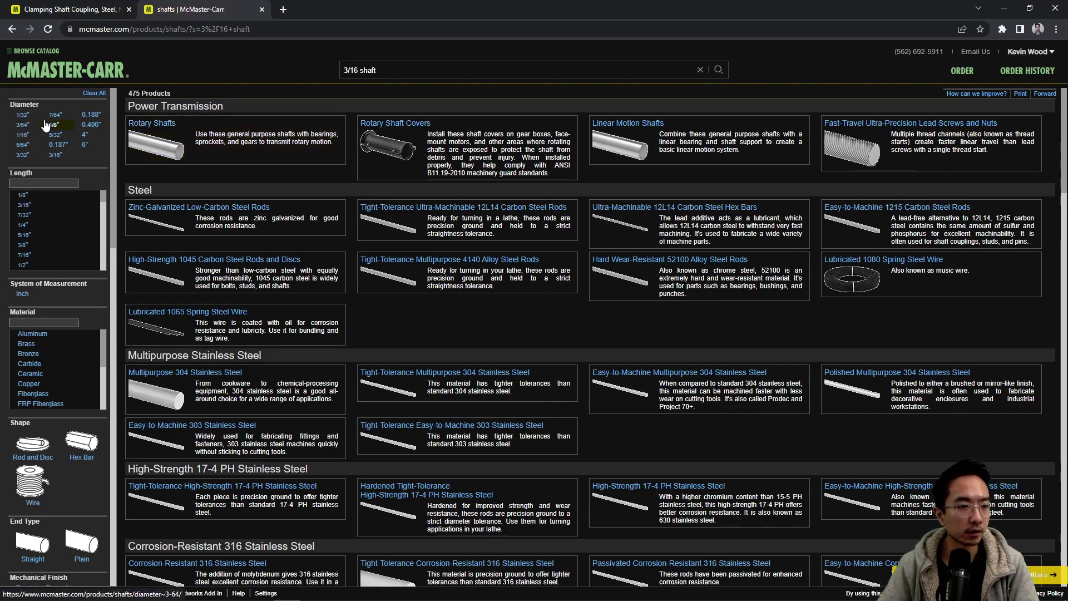
Filter the shaft results to a 3/16" diameter and a 1" length.
left_click(58, 158)
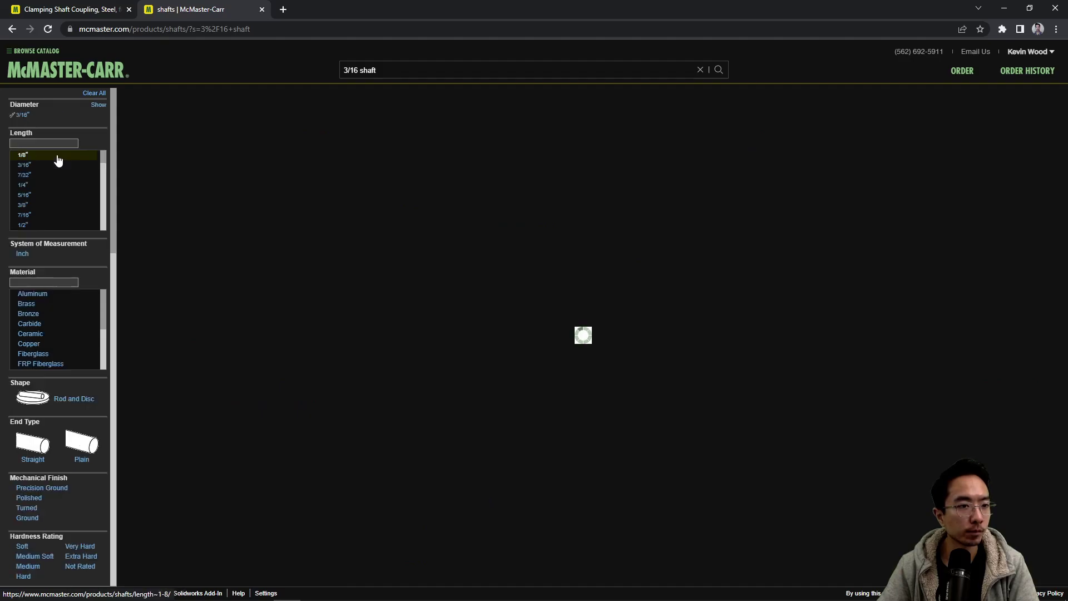
scroll(40, 200, "down", 3)
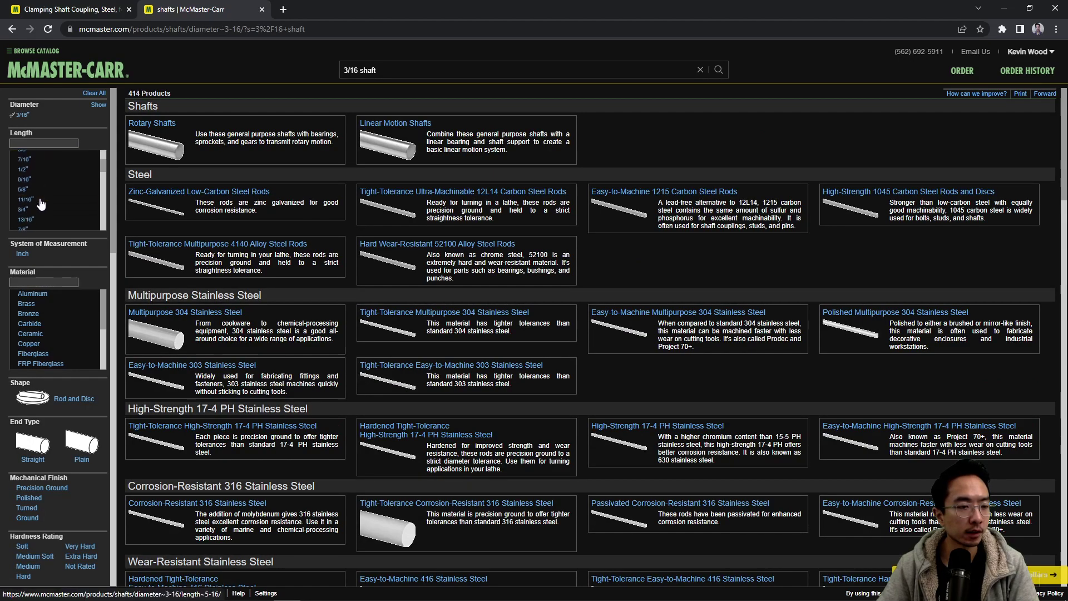
scroll(41, 203, "down", 3)
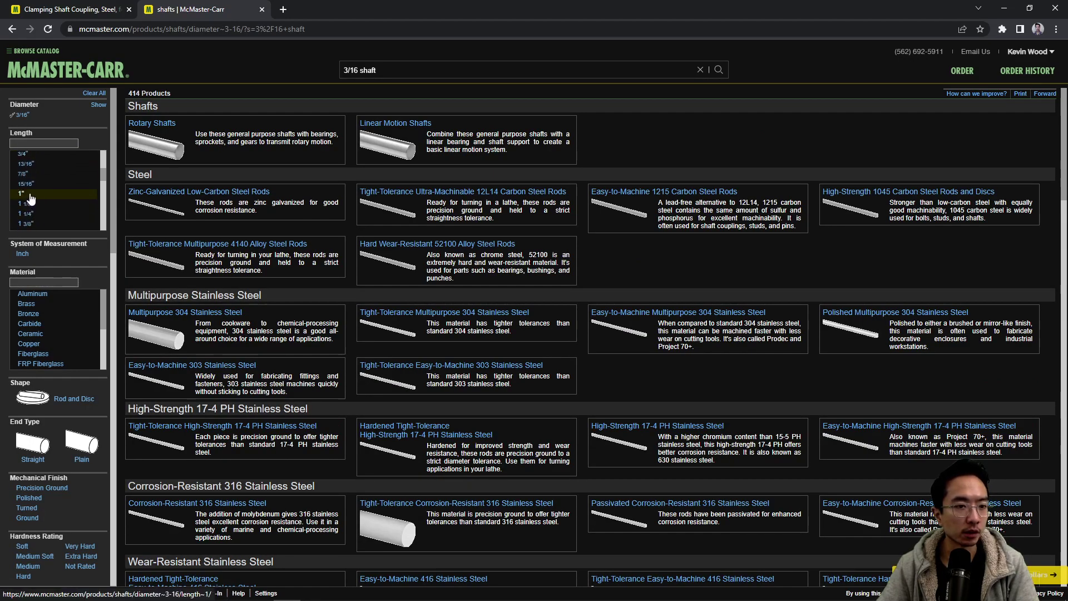
left_click(31, 194)
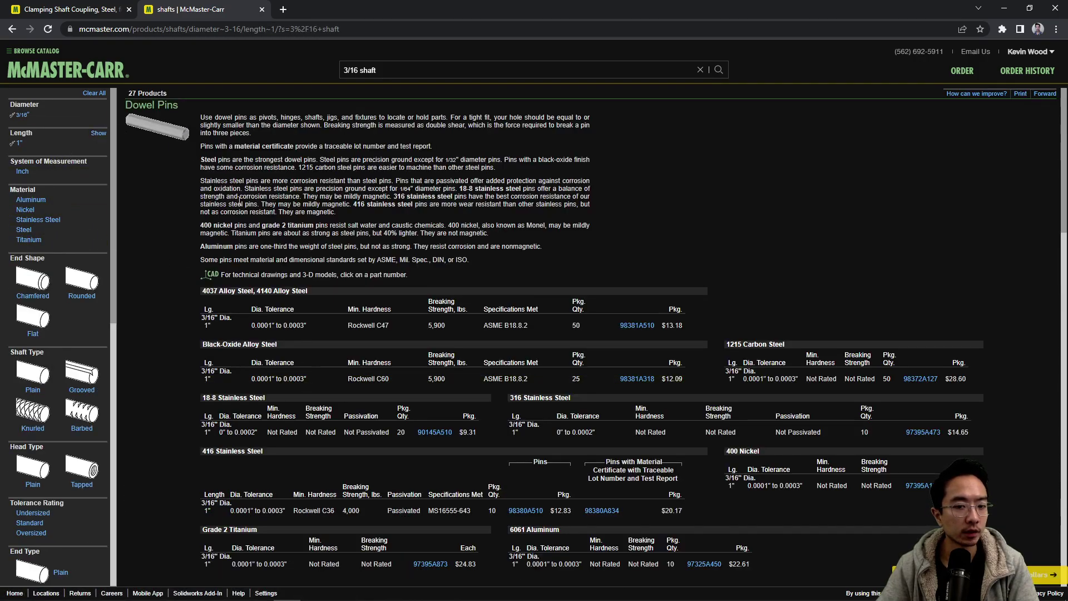
scroll(219, 287, "down", 2)
scroll(183, 279, "down", 6)
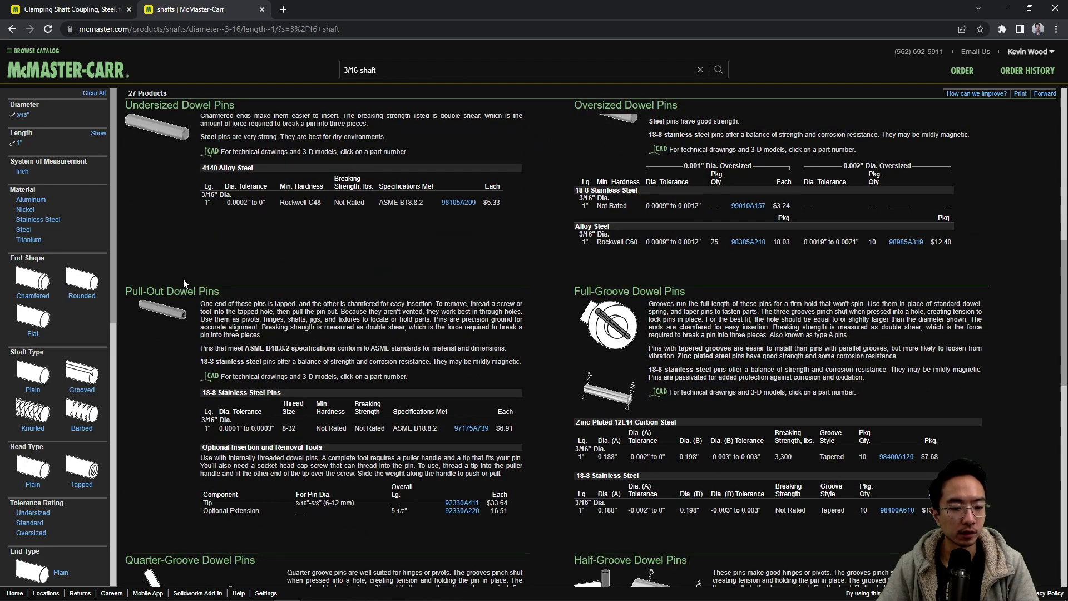
left_click(33, 373)
scroll(278, 275, "down", 8)
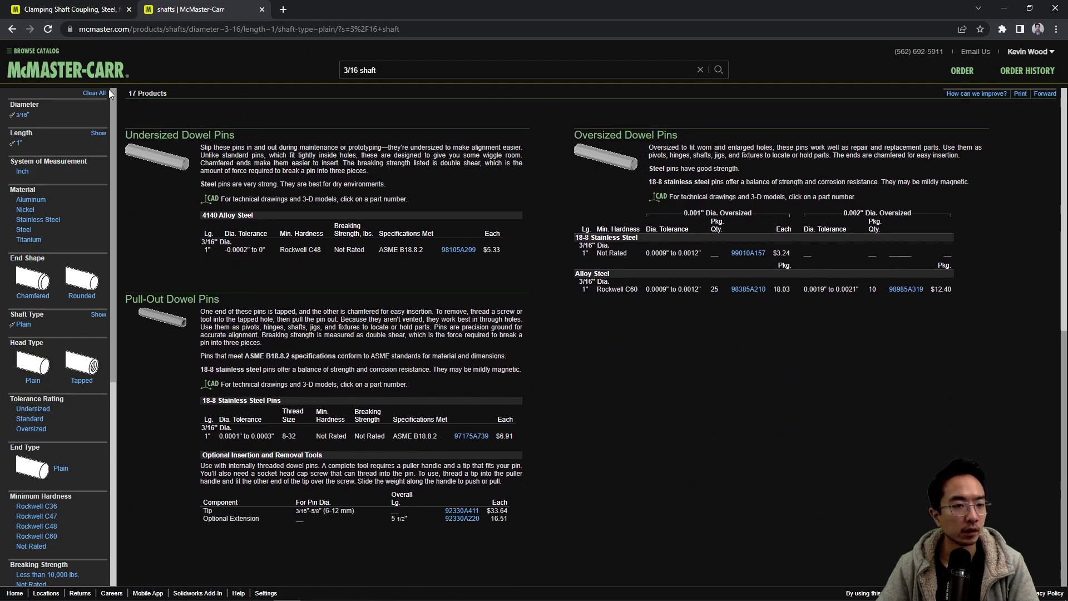
Clear all current filters and narrow the shaft results to a 3/16" diameter and a 2" length.
left_click(93, 95)
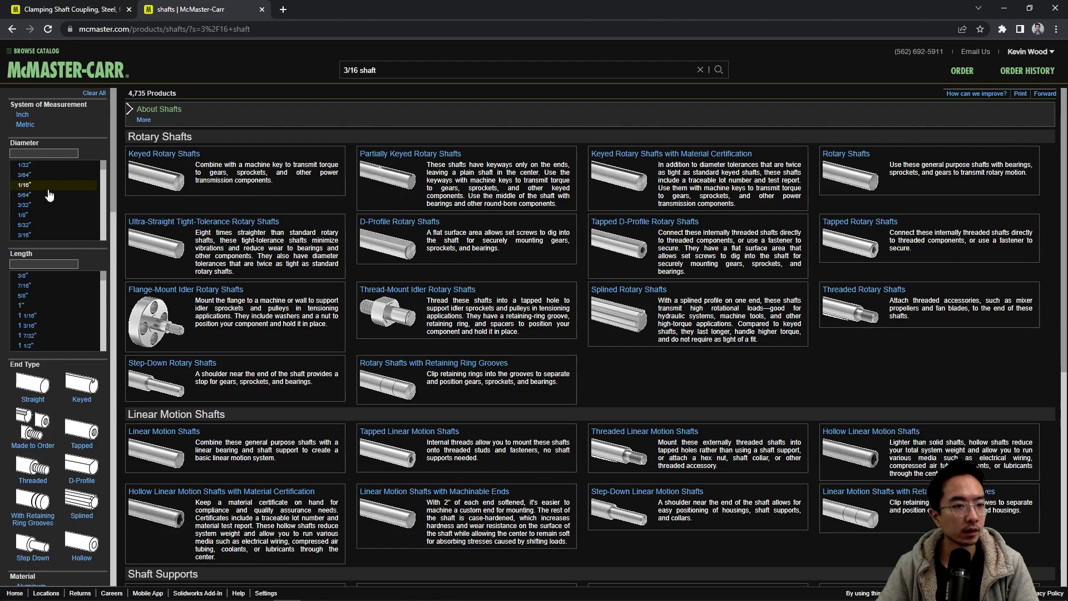
scroll(33, 215, "down", 1)
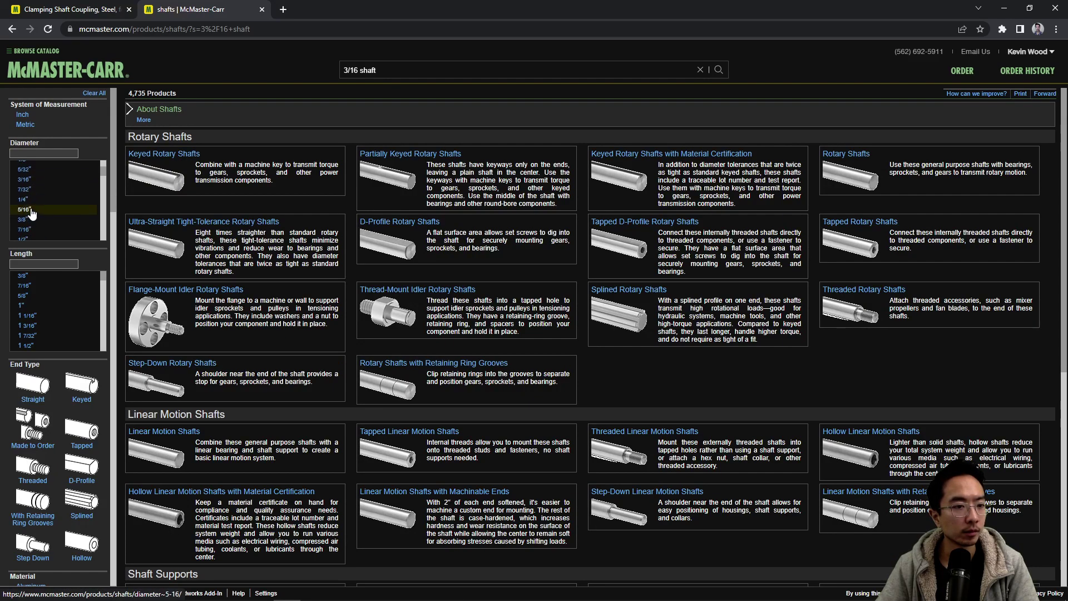
left_click(25, 180)
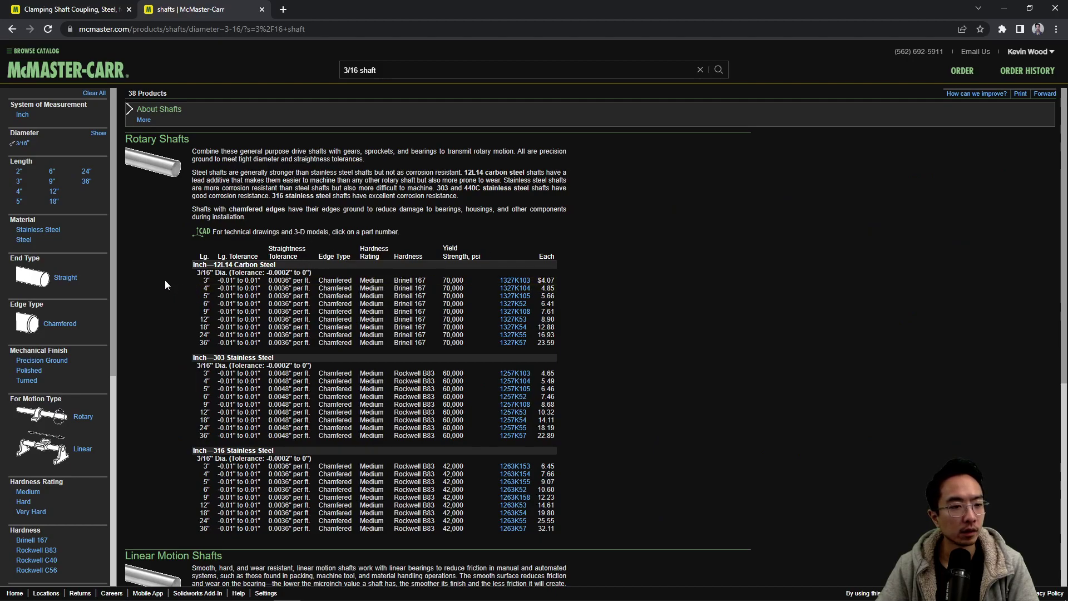
left_click(20, 173)
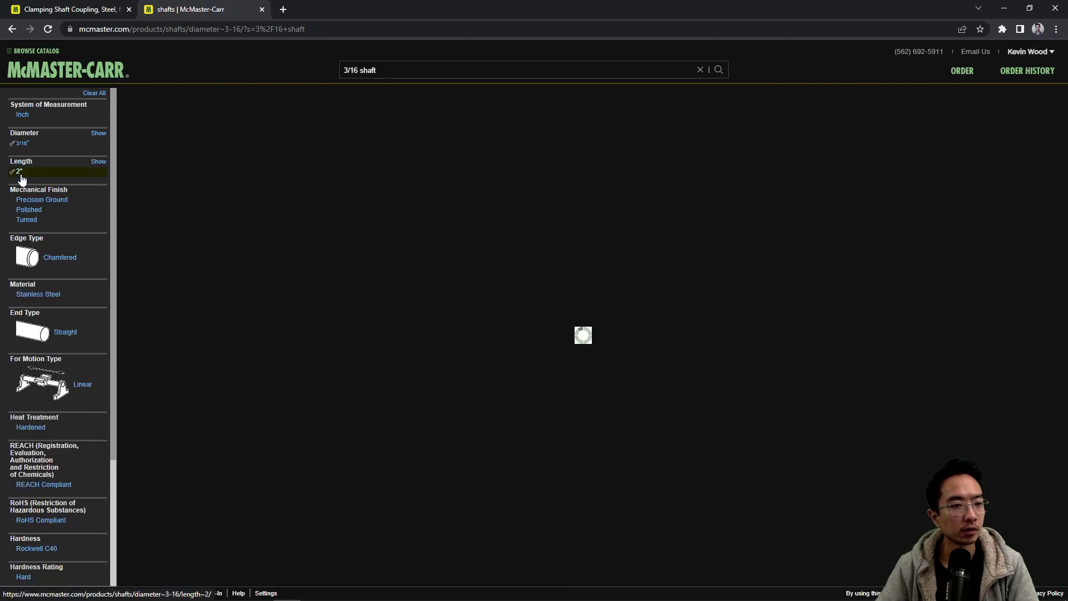
Open linear motion shaft 1162K116's product details and download its 3-D Solidworks model as 1162K116_Linear Motion Shaft.SLDPRT into the 18-shaft-coupling folder.
left_click(541, 307)
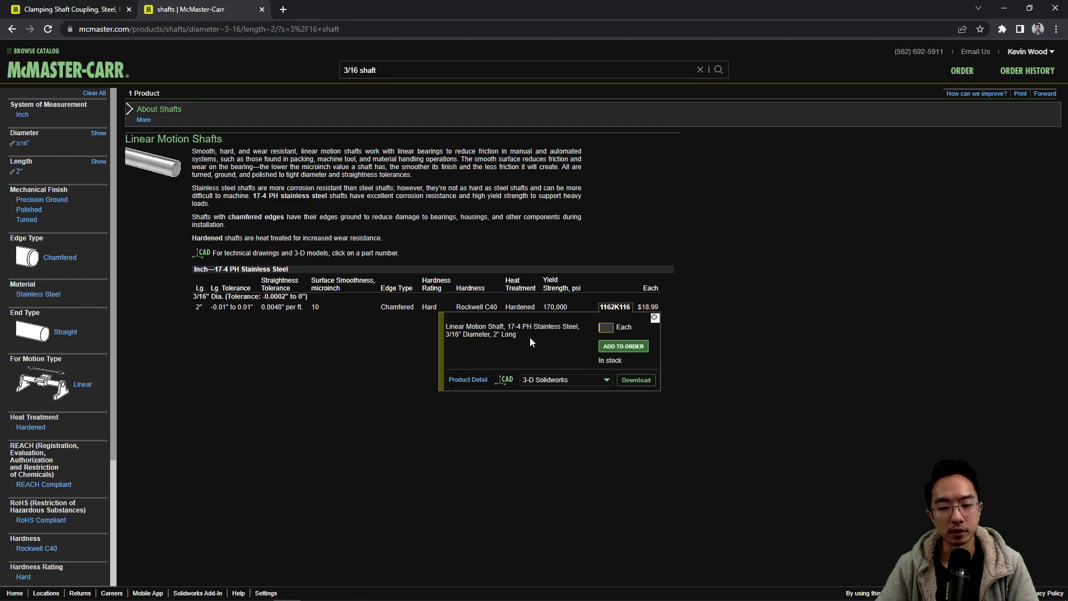
left_click(468, 379)
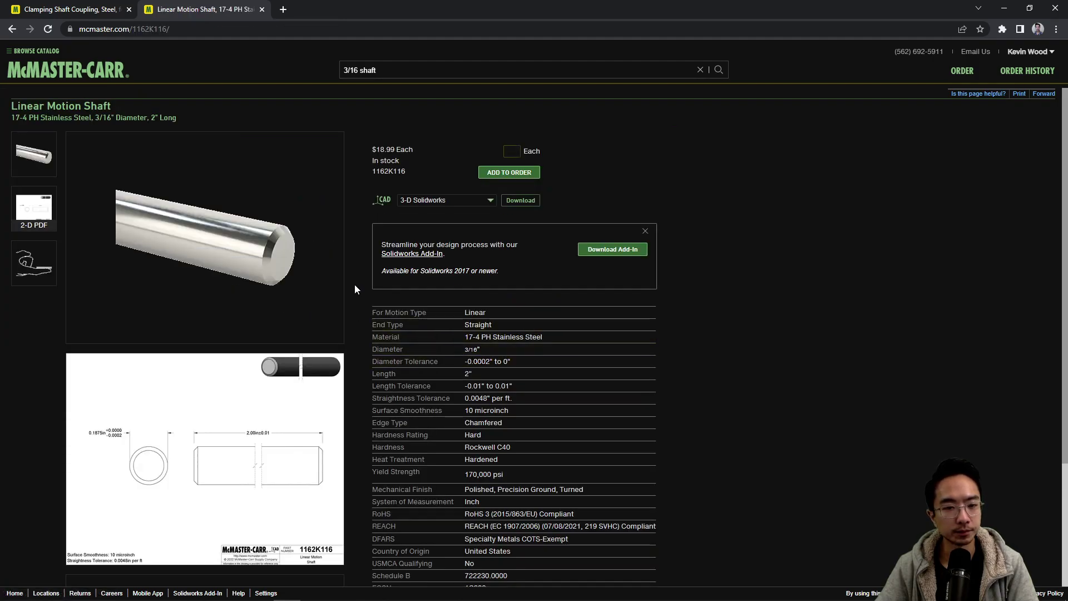
left_click(517, 201)
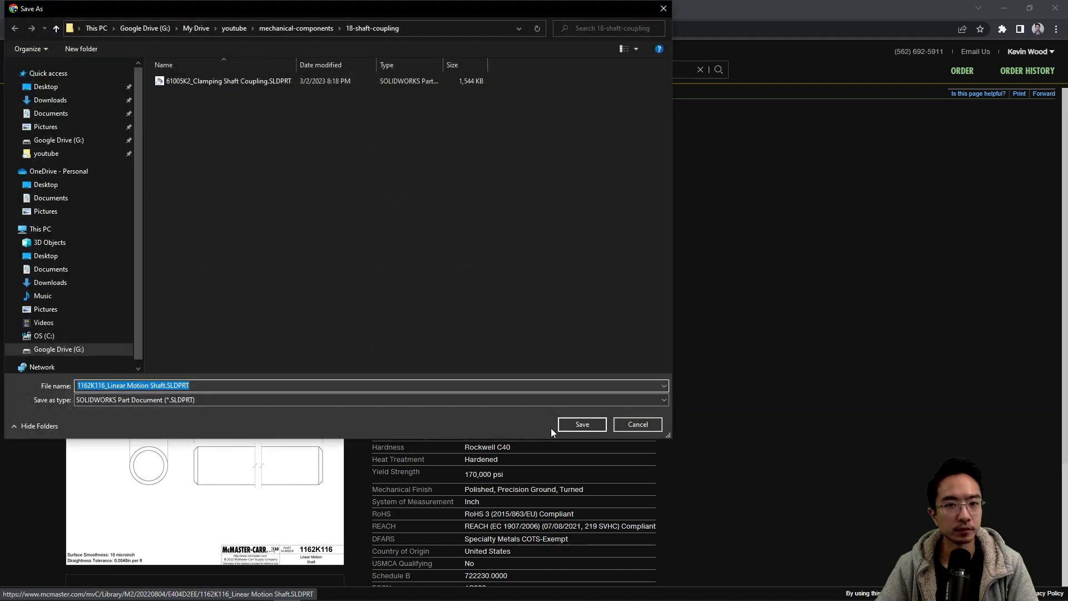
left_click(581, 423)
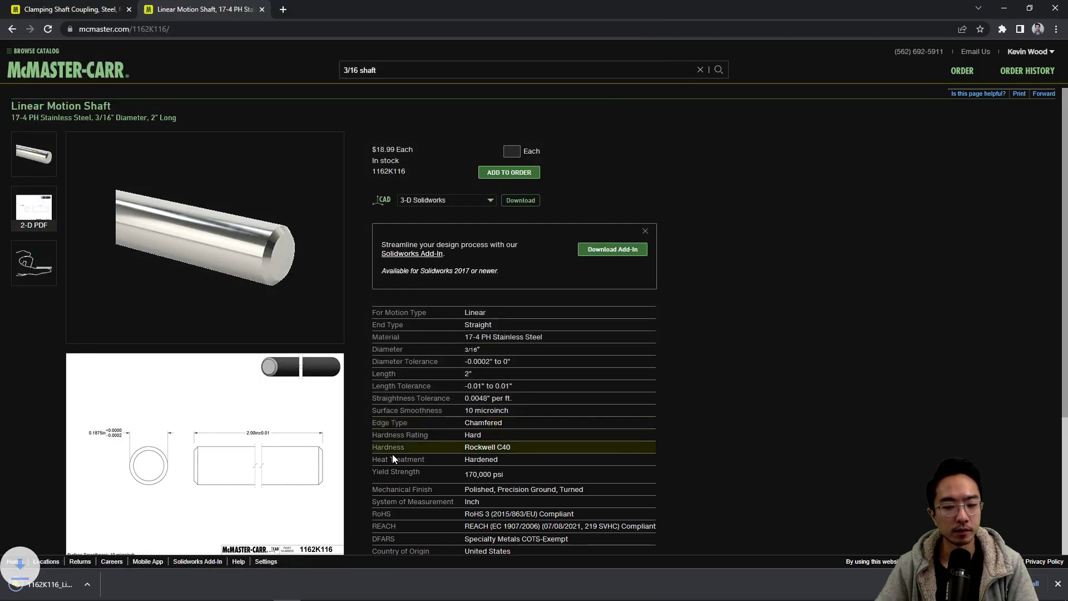
Open the downloaded shaft model in SOLIDWORKS and tile its document window to the left half, beside the coupling.
left_click(66, 584)
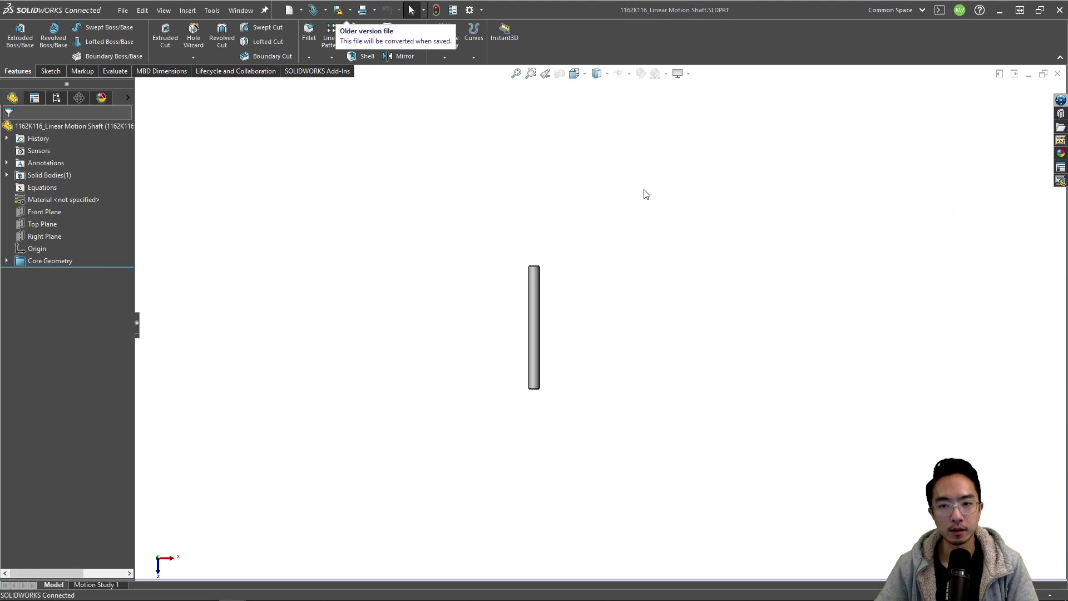
left_click(999, 74)
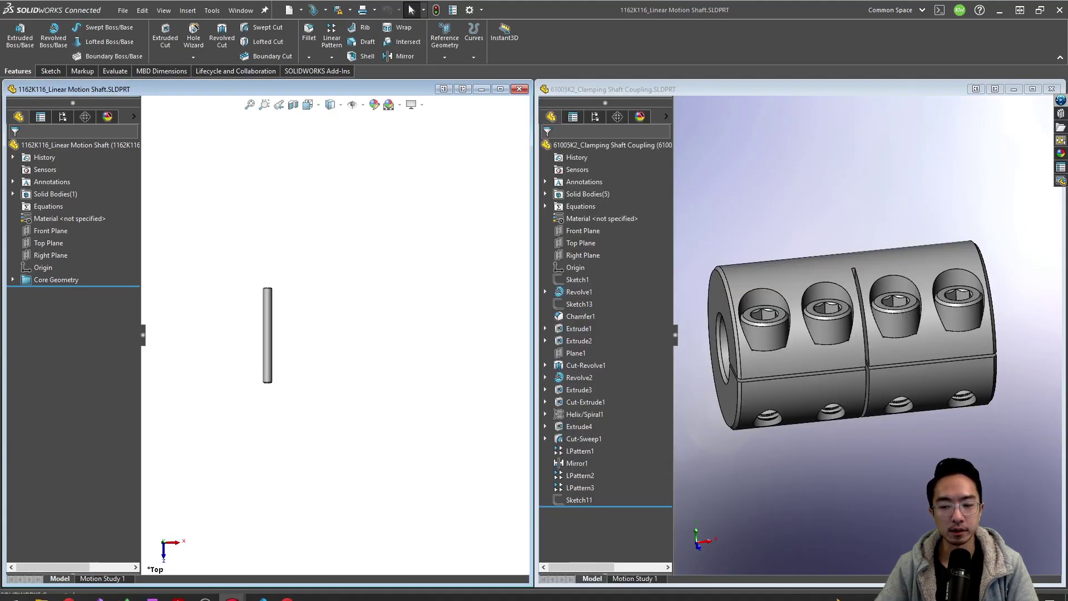
Switch back to the browser, search McMaster-Carr for "motor", and filter the results to a 1/4" shaft diameter.
mouse_move(321, 579)
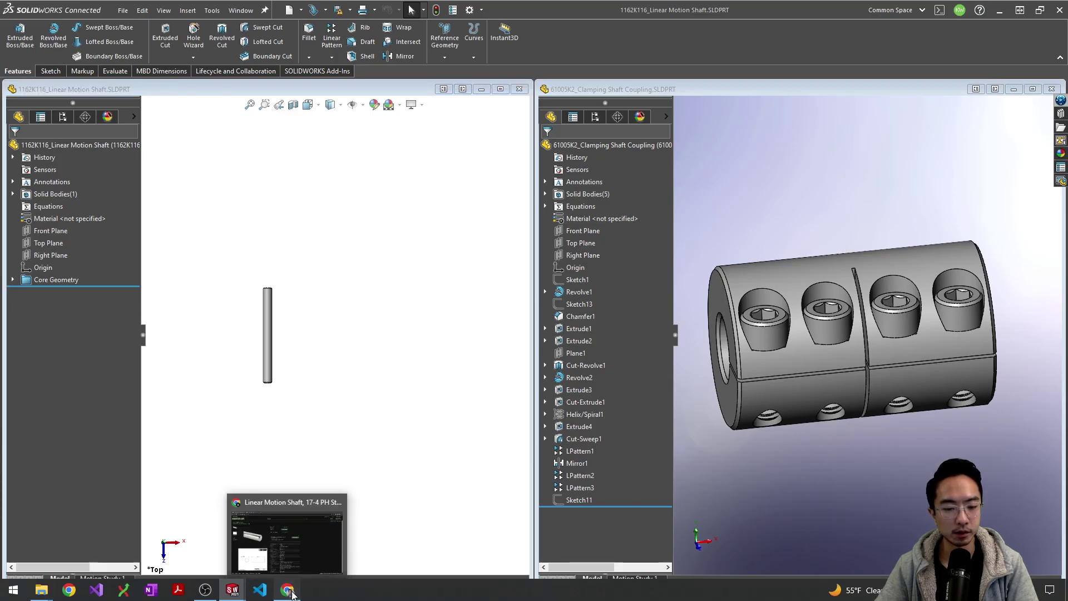
mouse_move(170, 581)
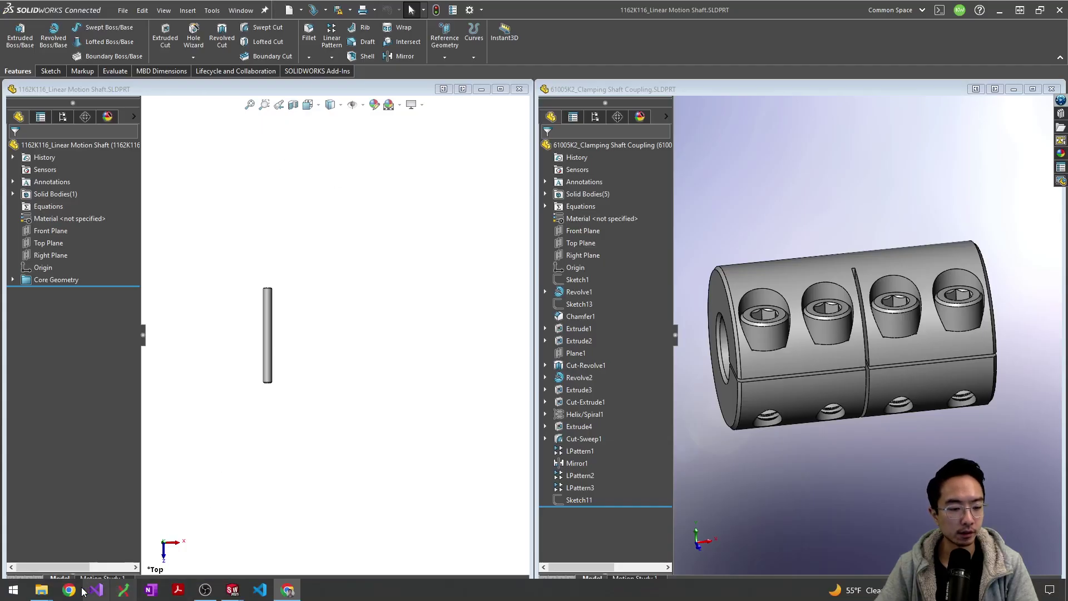
left_click(287, 591)
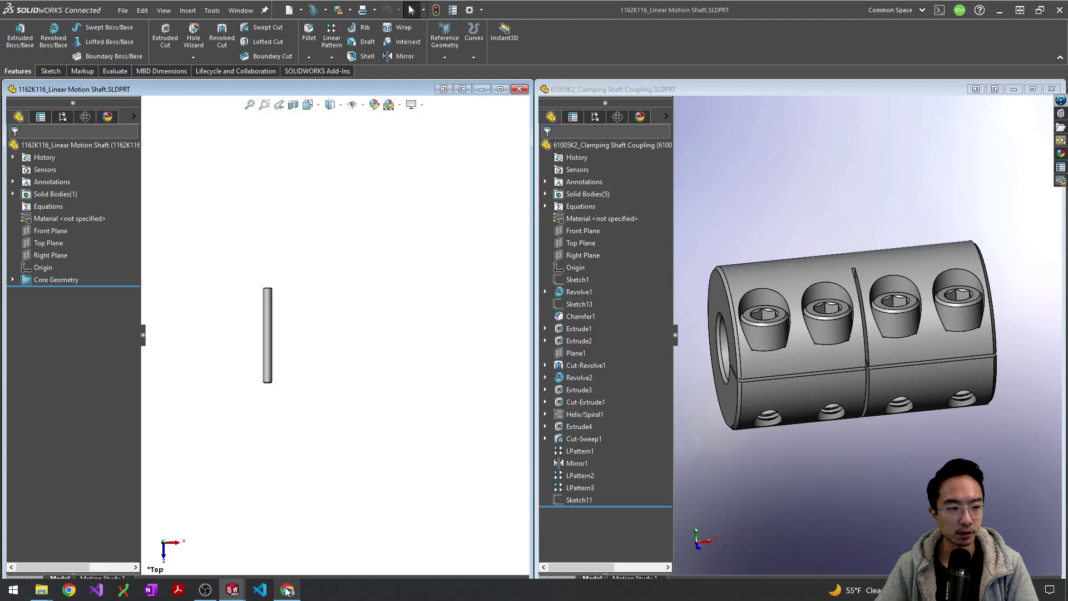
left_click(287, 591)
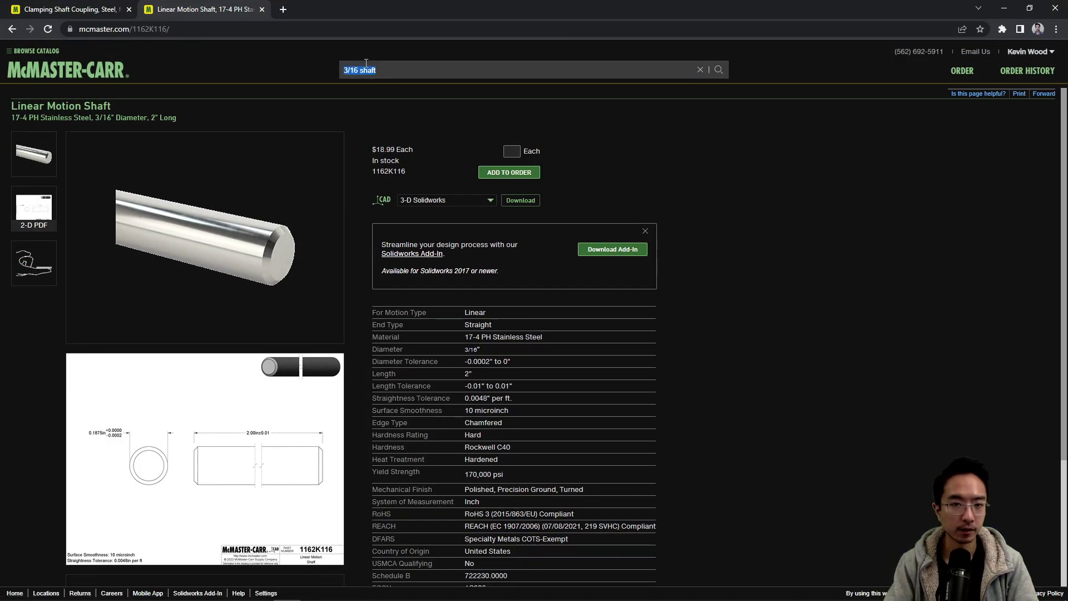
type("motor")
key("Return")
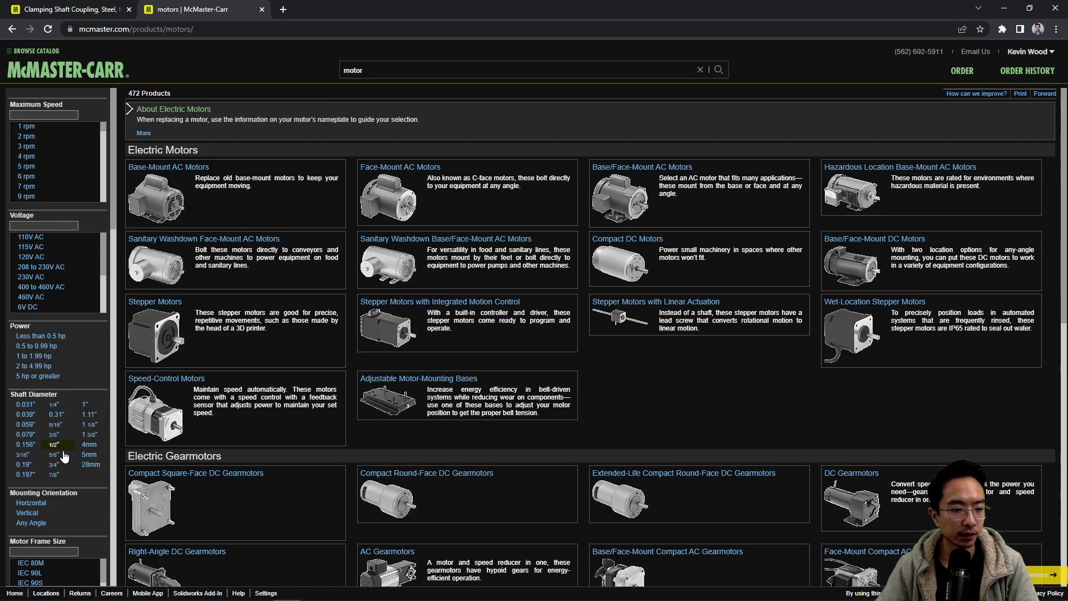
left_click(54, 404)
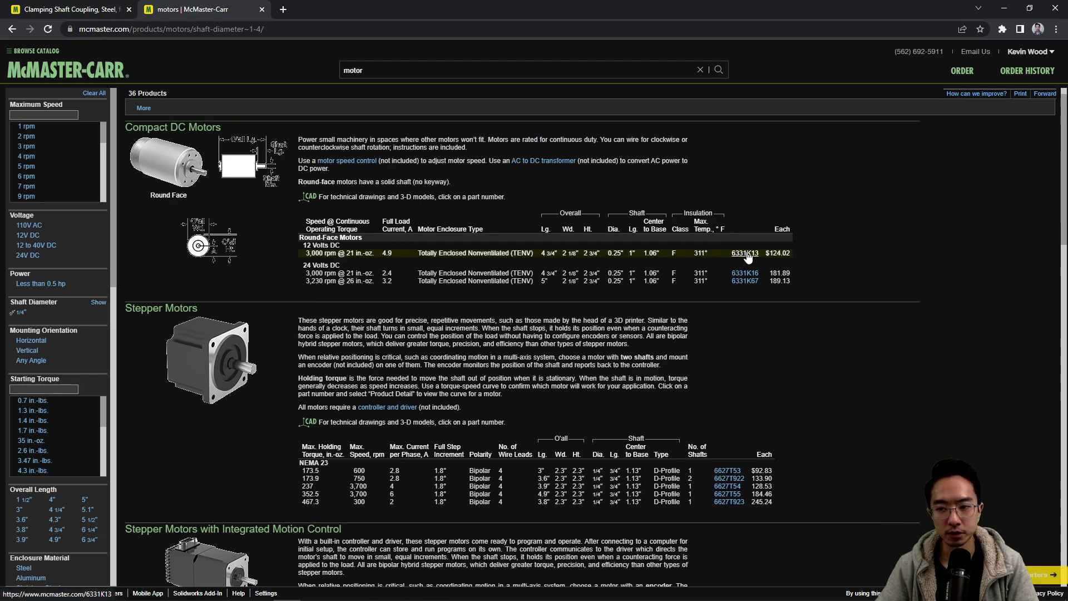
Download the 12V DC motor's 3-D Solidworks model as 6331K13_Compact Round-Face DC Motor.SLDPRT into the 18-shaft-coupling folder.
left_click(746, 255)
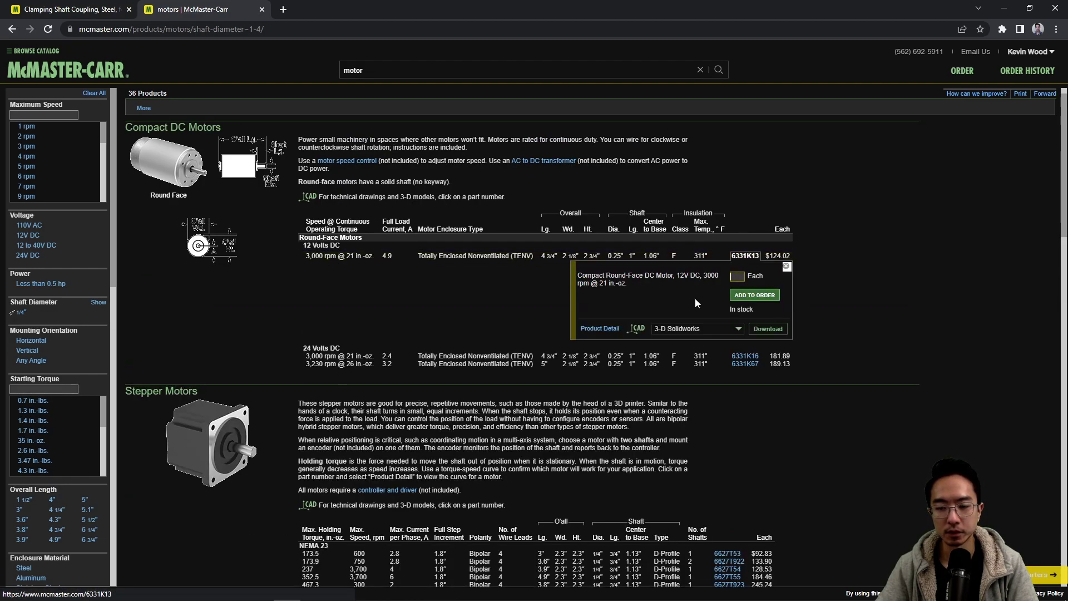
left_click(763, 328)
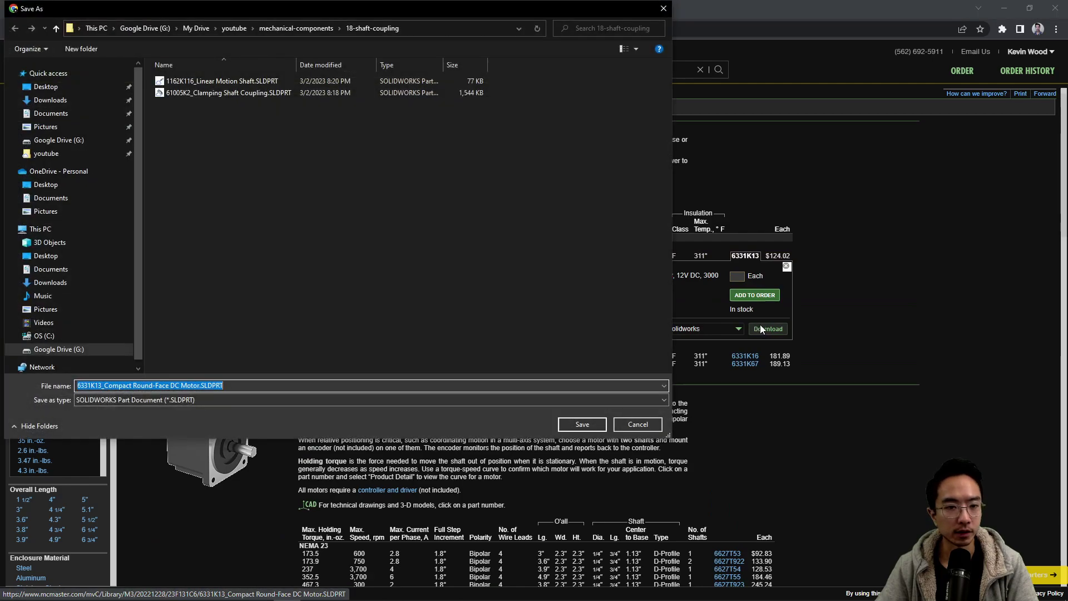
left_click(582, 424)
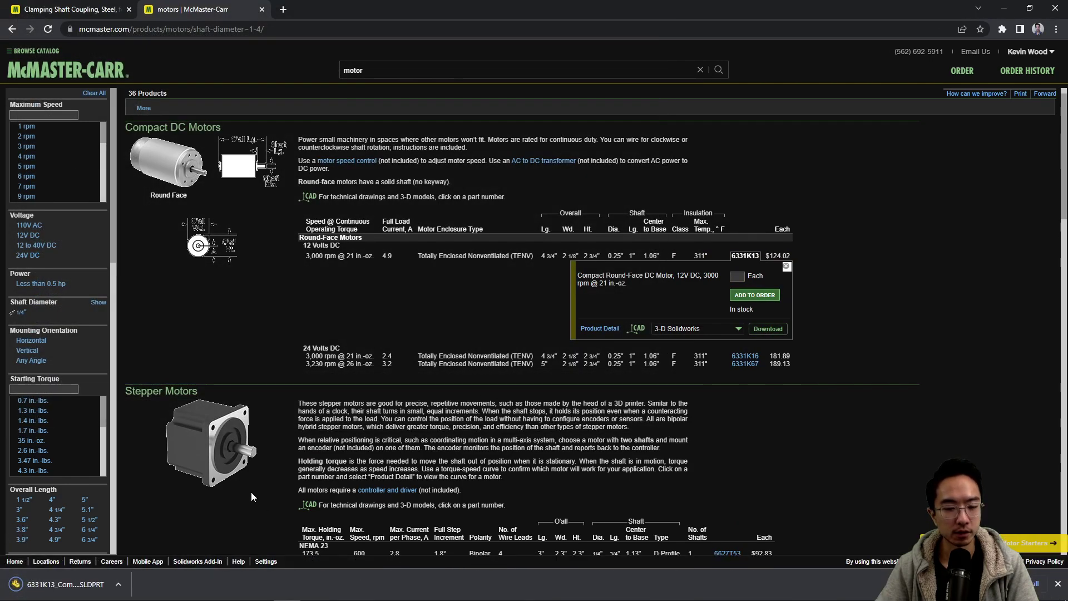
Open the downloaded motor model in SOLIDWORKS and tile its document window to the right half of the workspace.
left_click(1007, 11)
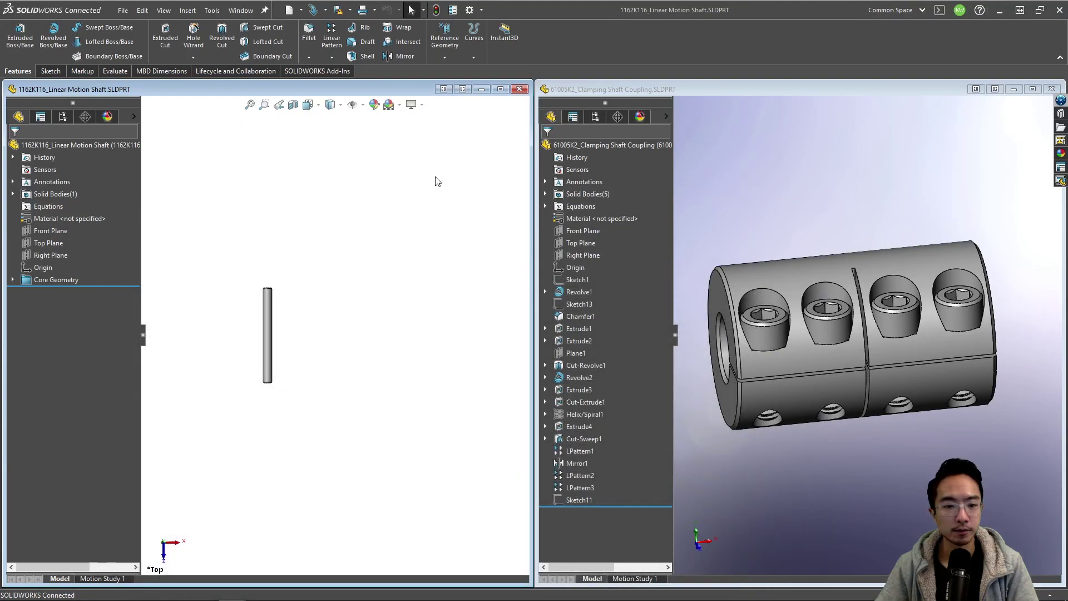
left_click(288, 589)
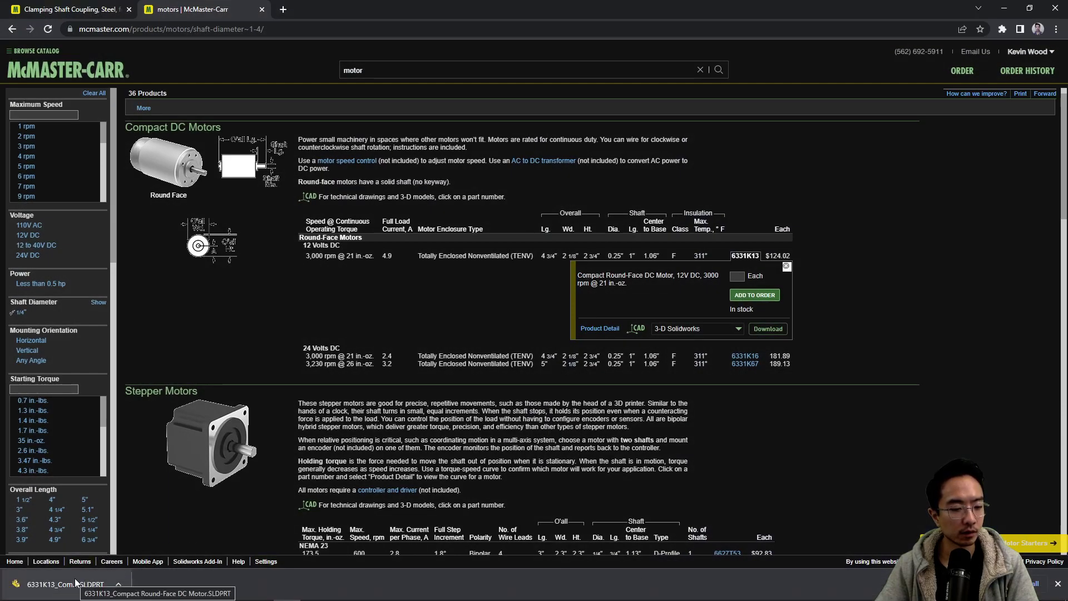
left_click(76, 581)
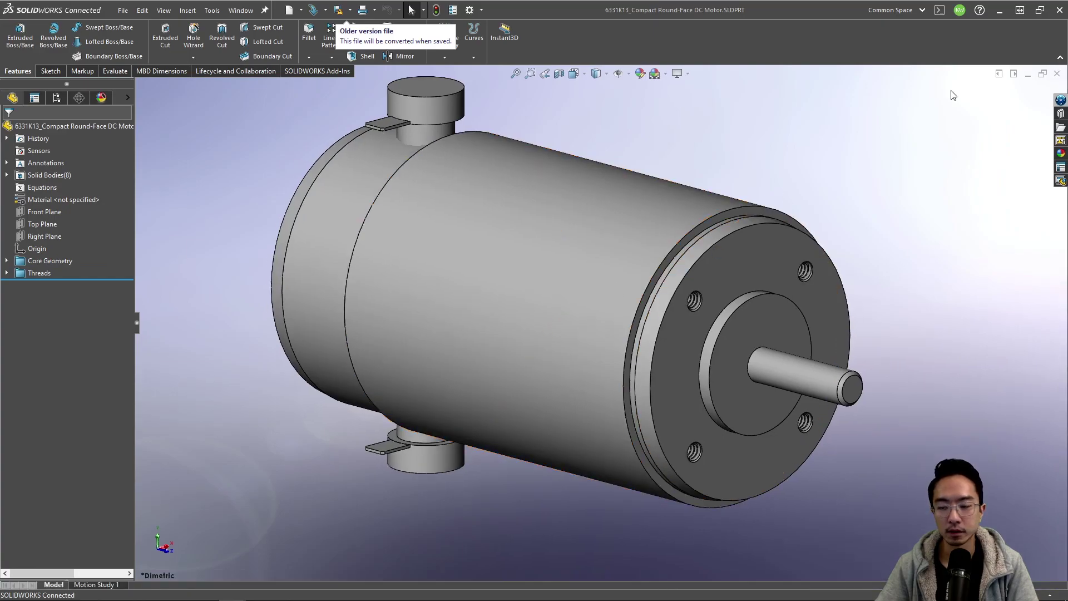
left_click(1009, 74)
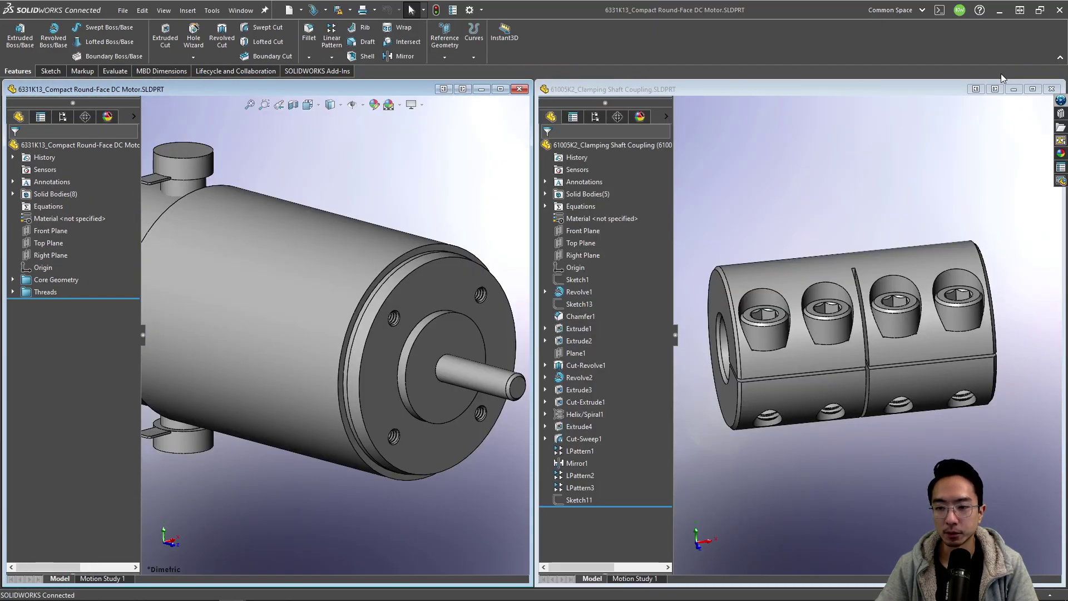
left_click(463, 89)
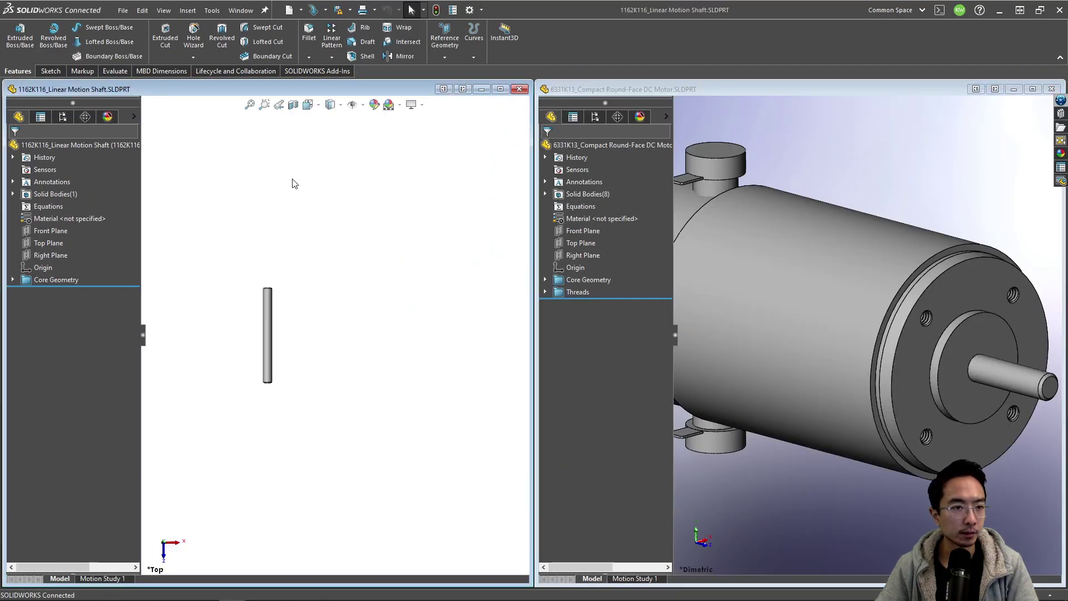
Make a new assembly from the shaft part, keep component insertion active, and place the 6331K13 DC motor as the first component.
left_click(123, 11)
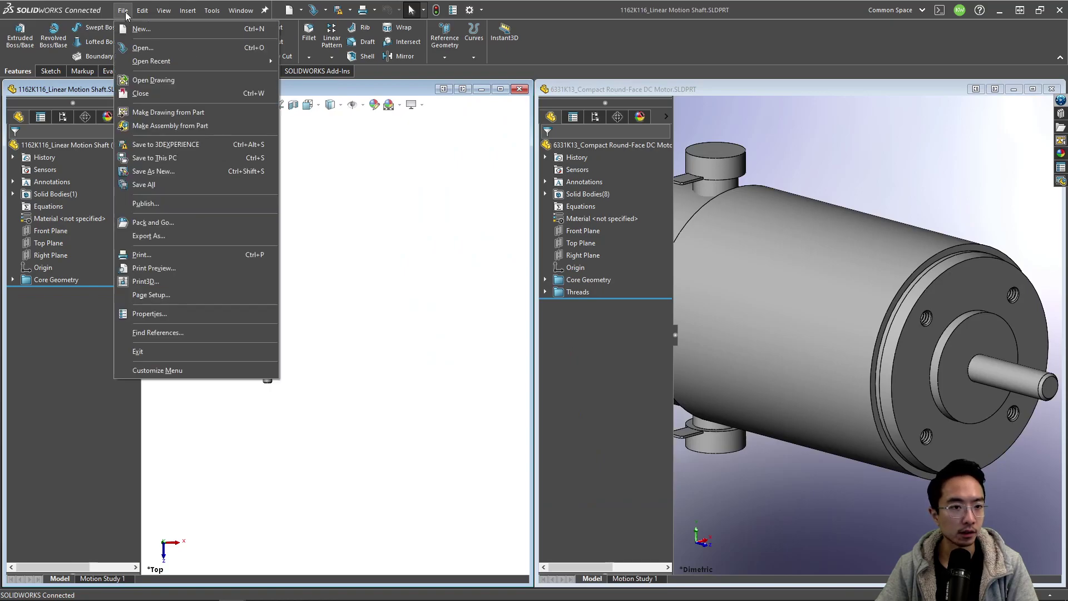
left_click(162, 128)
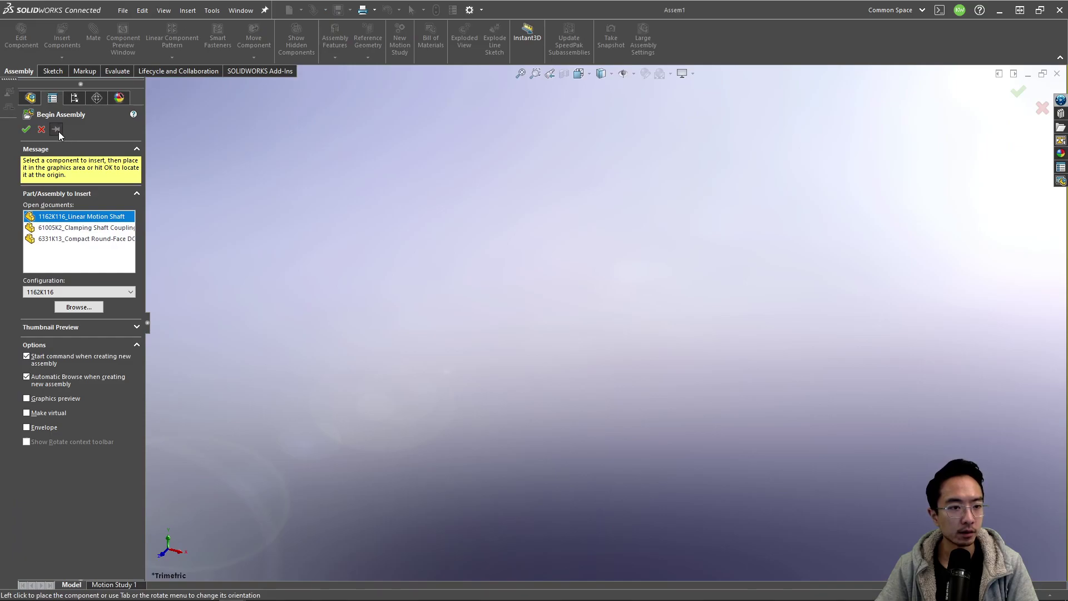
left_click(56, 130)
left_click(92, 239)
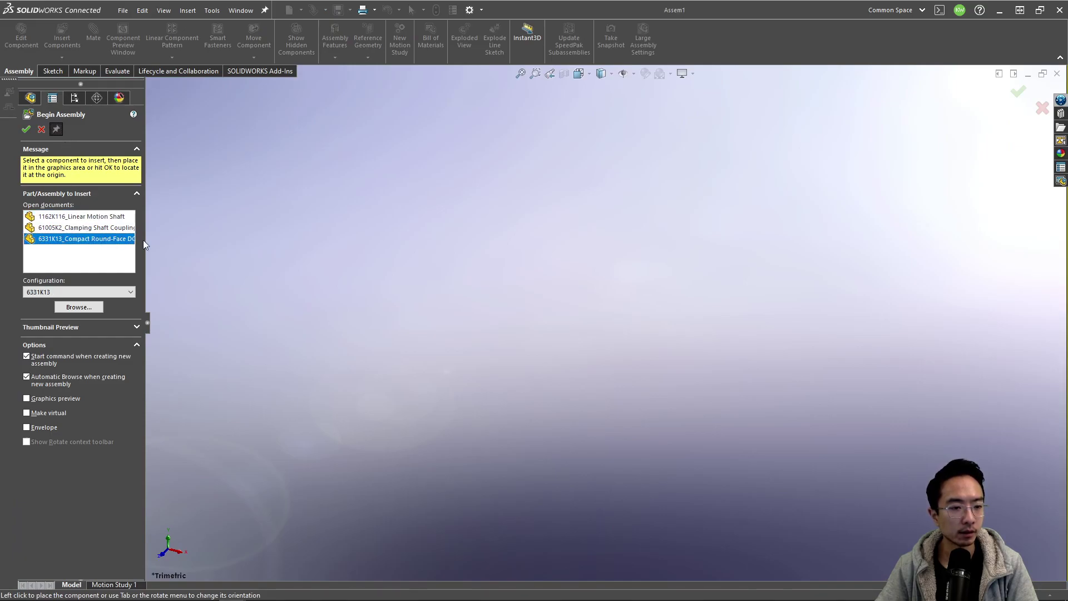
left_click(348, 268)
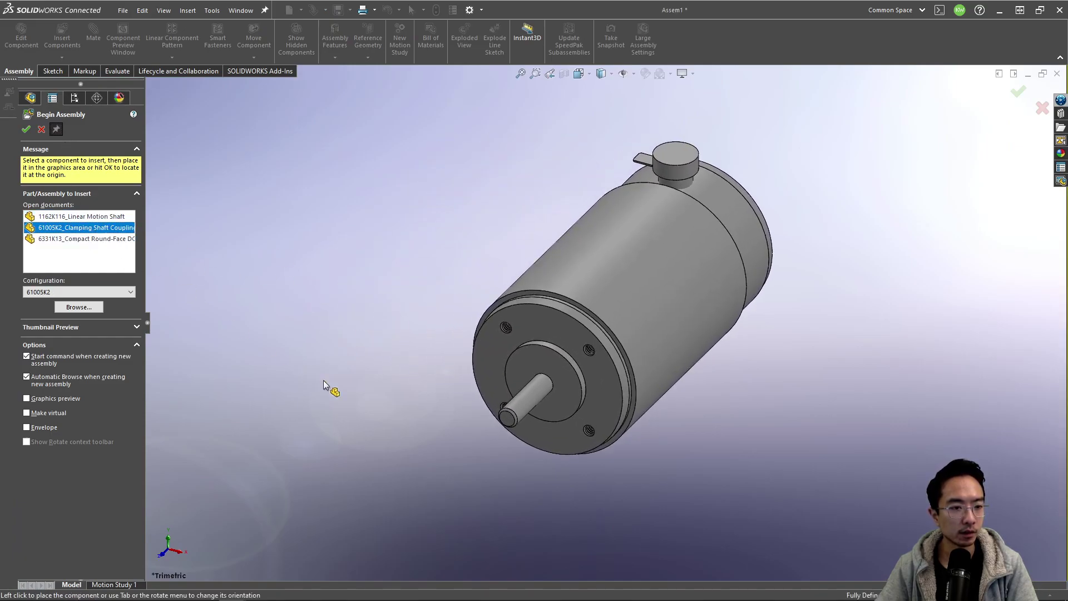
Place the 61005K2 clamping shaft coupling and the 1162K116 linear motion shaft beside the motor's shaft end.
left_click(334, 394)
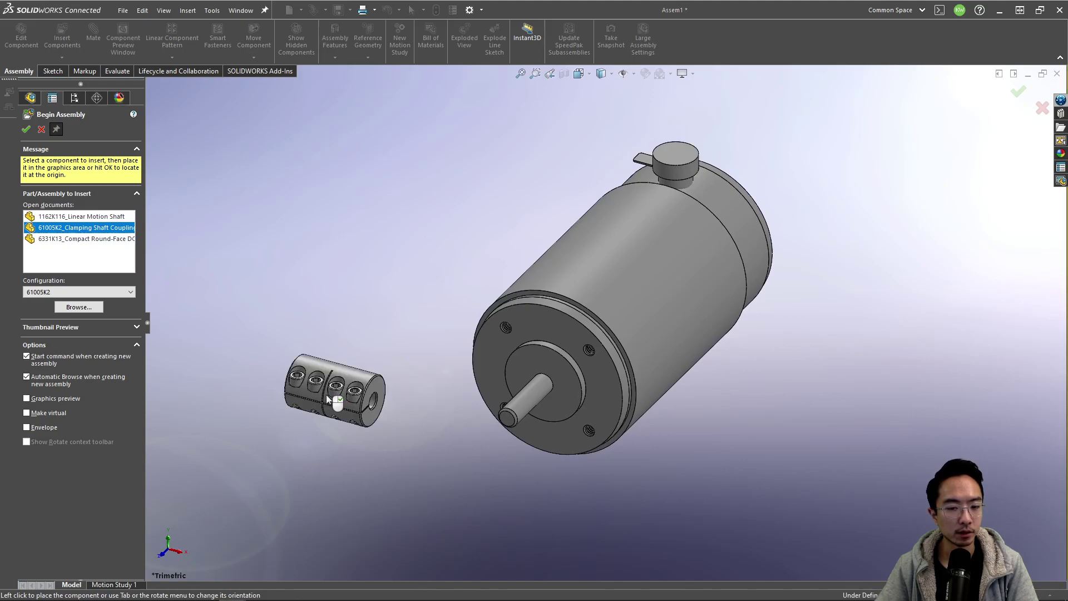
left_click(89, 216)
left_click(232, 351)
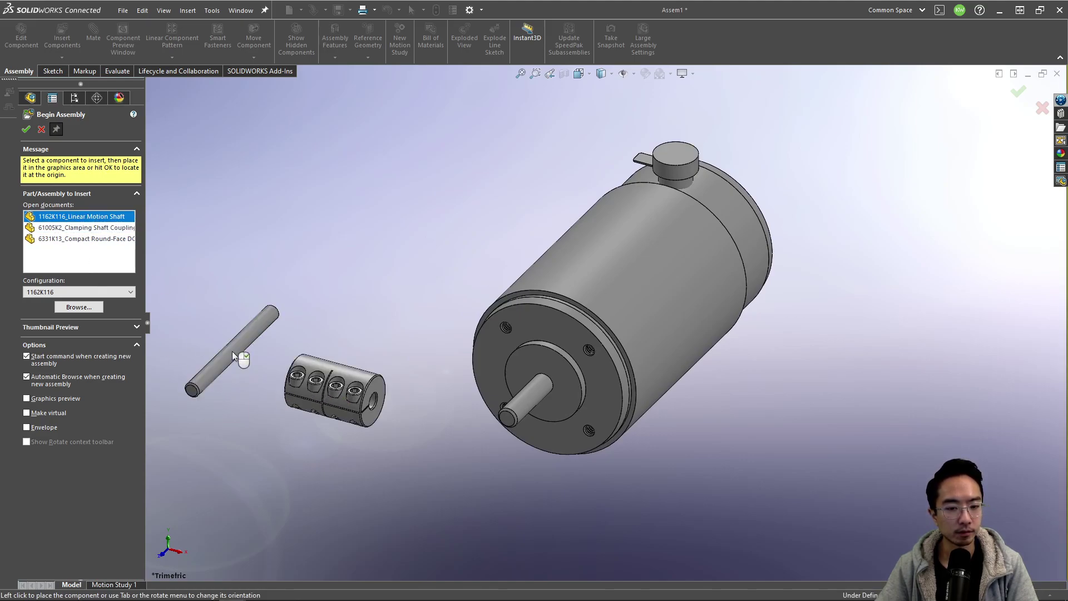
Mate the coupling's larger bore concentric with the motor's output shaft.
middle_click_drag(373, 402, 488, 382)
scroll(662, 393, "down", 5)
left_click(467, 382)
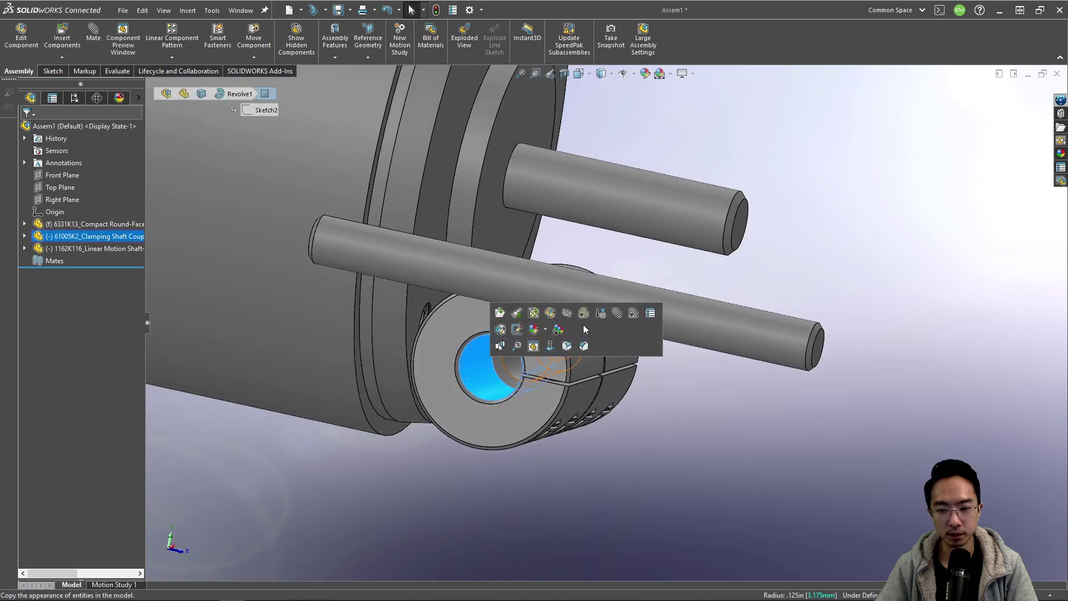
left_click(616, 313)
left_click(667, 204)
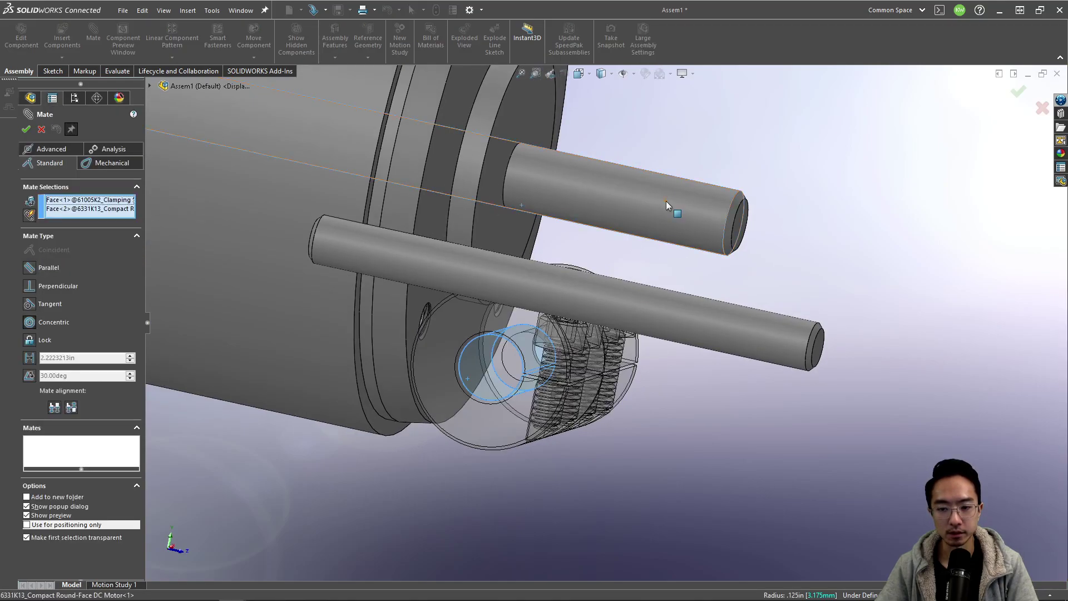
left_click(804, 178)
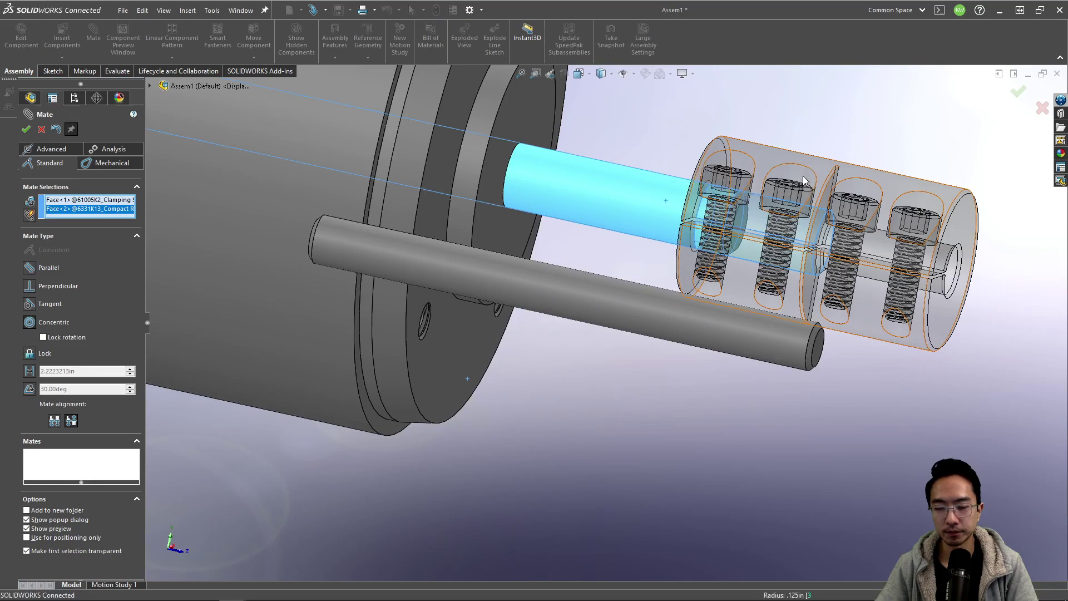
Examine the coupling's bore from both ends to locate the internal step between its two diameters.
scroll(723, 267, "down", 3)
middle_click_drag(723, 267, 747, 245)
scroll(747, 245, "down", 3)
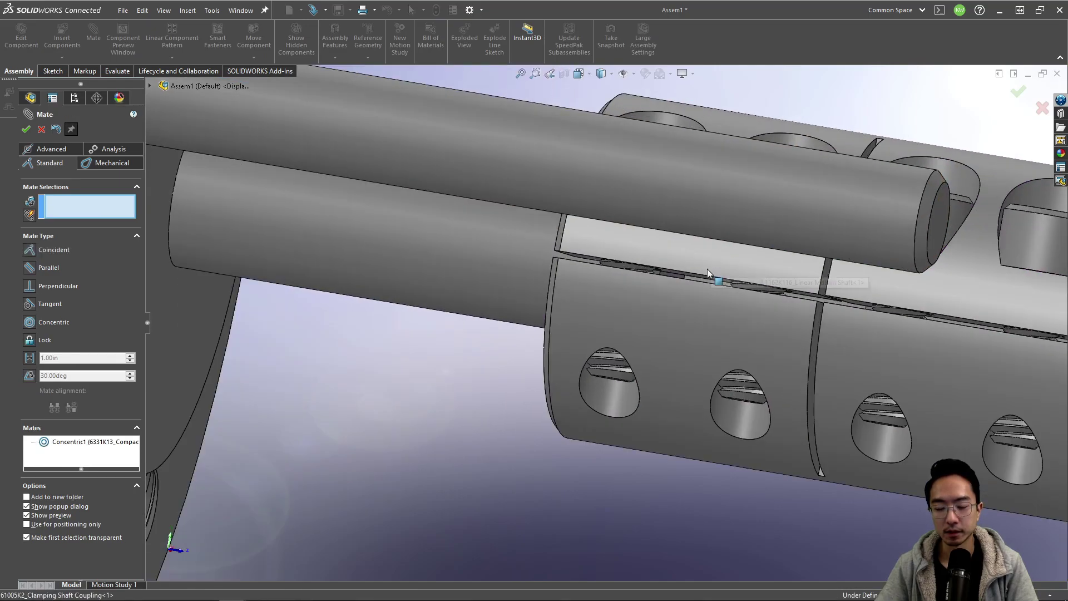
scroll(717, 284, "up", 4)
scroll(761, 349, "down", 3)
middle_click_drag(760, 350, 662, 354)
scroll(727, 334, "down", 3)
scroll(723, 357, "up", 2)
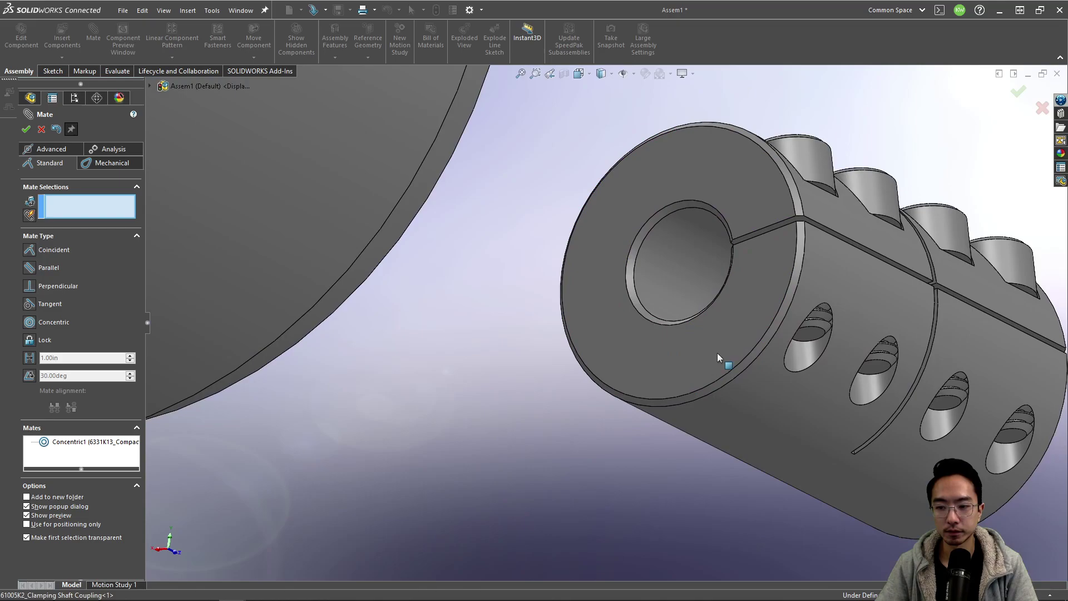
scroll(829, 352, "down", 5)
middle_click_drag(832, 350, 839, 306)
scroll(768, 367, "up", 5)
middle_click_drag(768, 367, 590, 239)
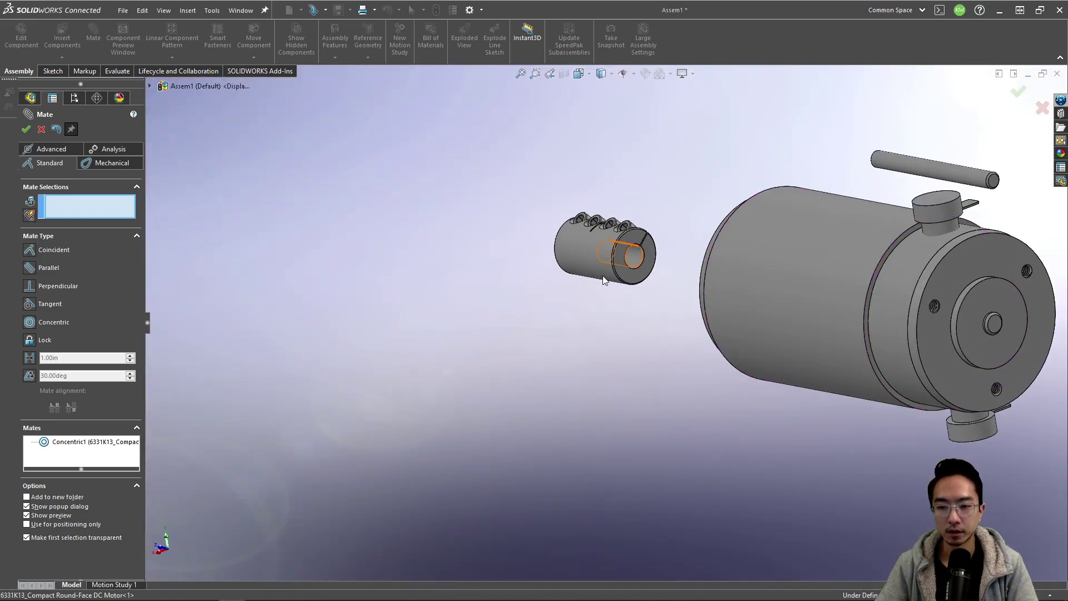
mouse_move(590, 239)
left_mouse_down()
mouse_move(557, 239)
mouse_move(584, 241)
left_mouse_up()
middle_click_drag(584, 240, 473, 225)
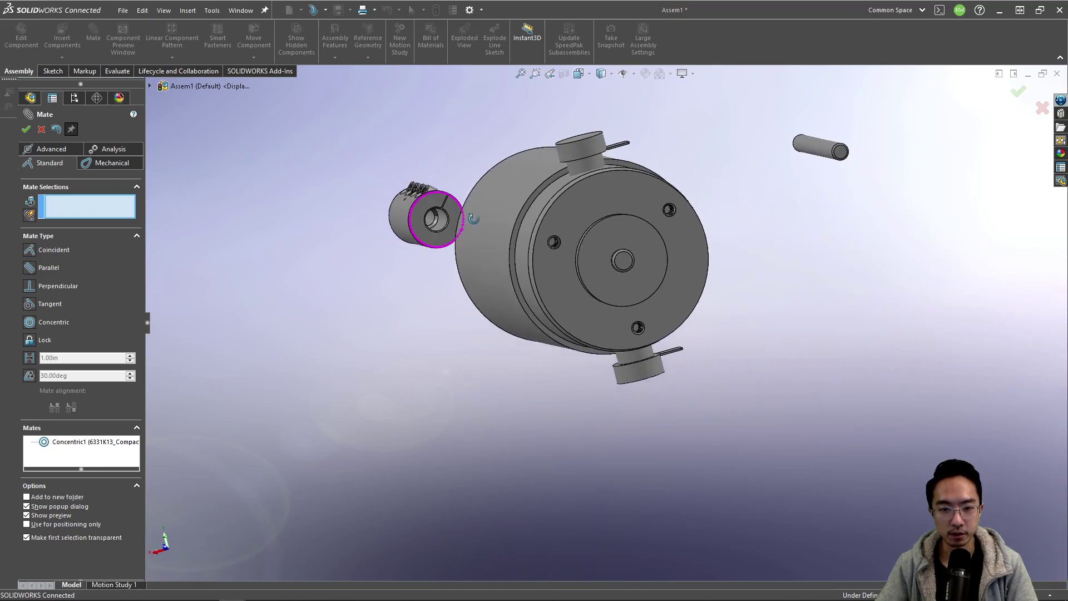
scroll(473, 225, "down", 6)
middle_click_drag(527, 282, 485, 321)
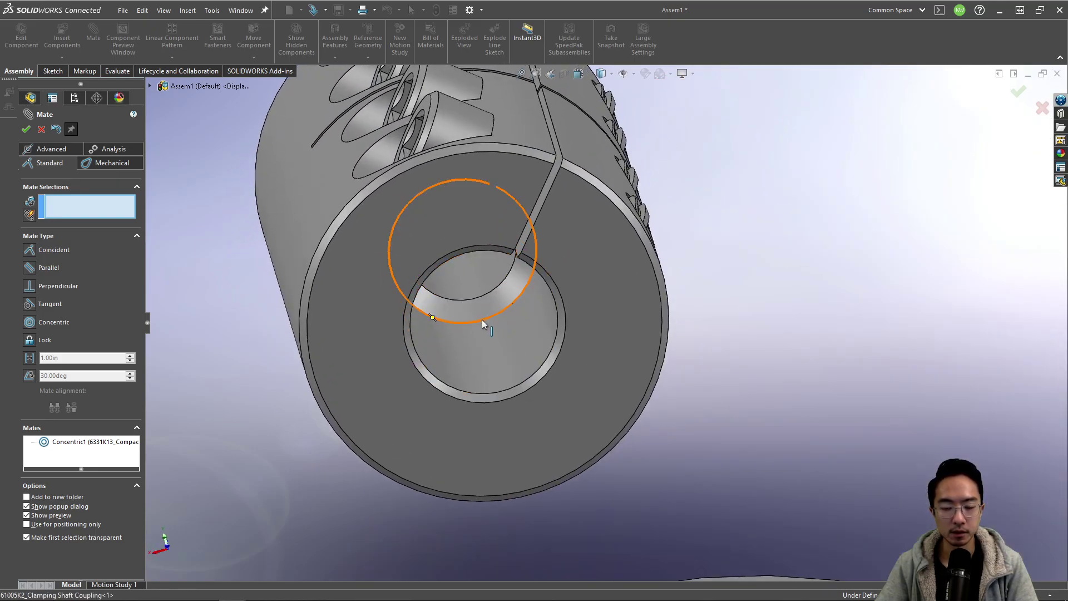
Mate the inner circular edge of the coupling's bore step coincident with the end face of the motor shaft.
left_click(482, 319)
key("Escape")
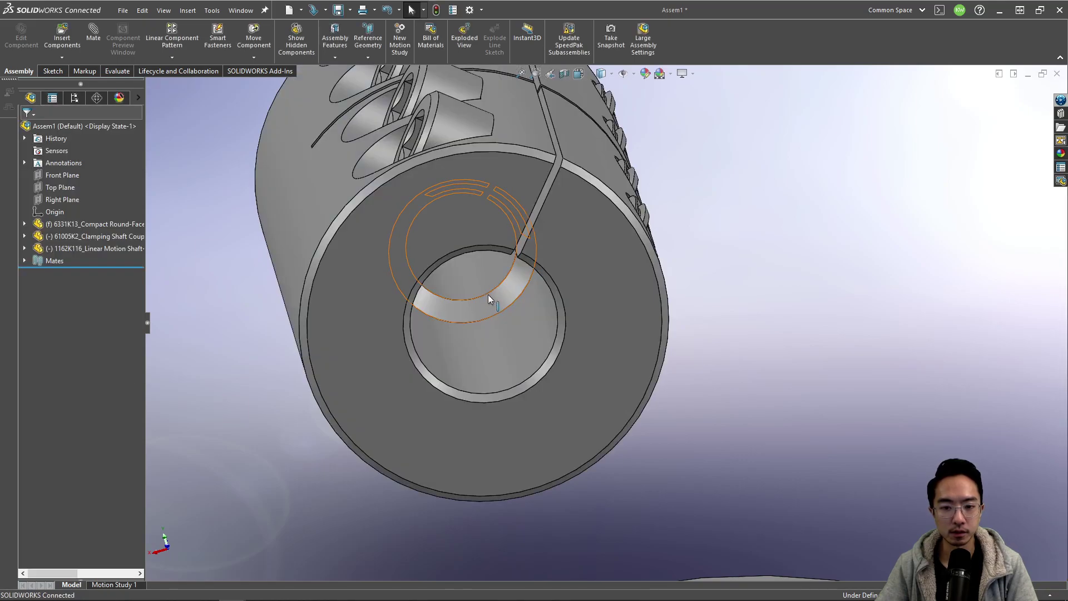
left_click(489, 290)
left_click(642, 228)
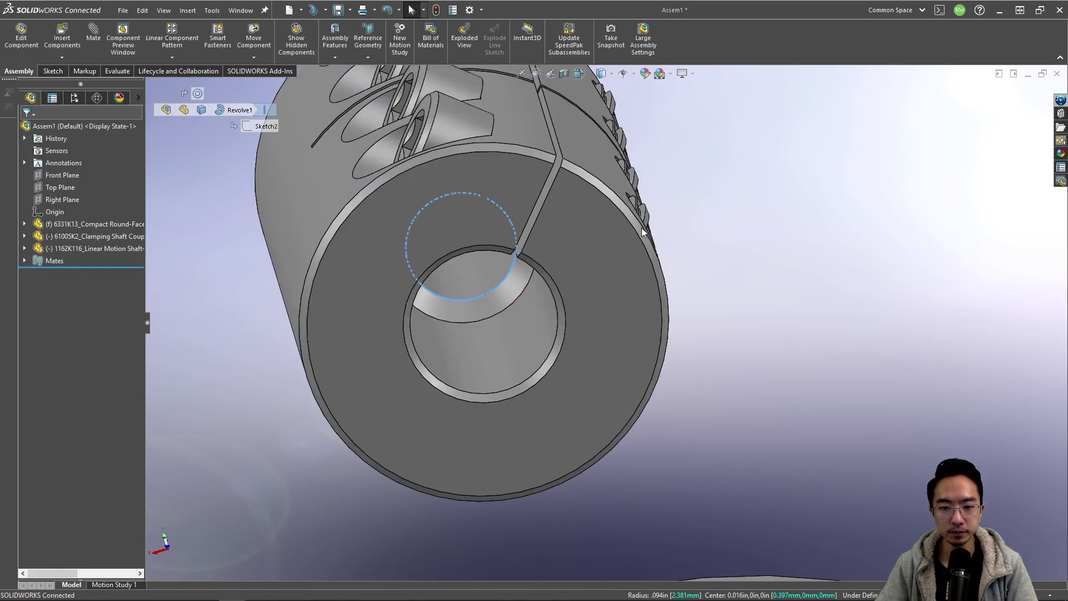
scroll(609, 330, "down", 5)
middle_click_drag(609, 329, 745, 392)
scroll(777, 386, "up", 6)
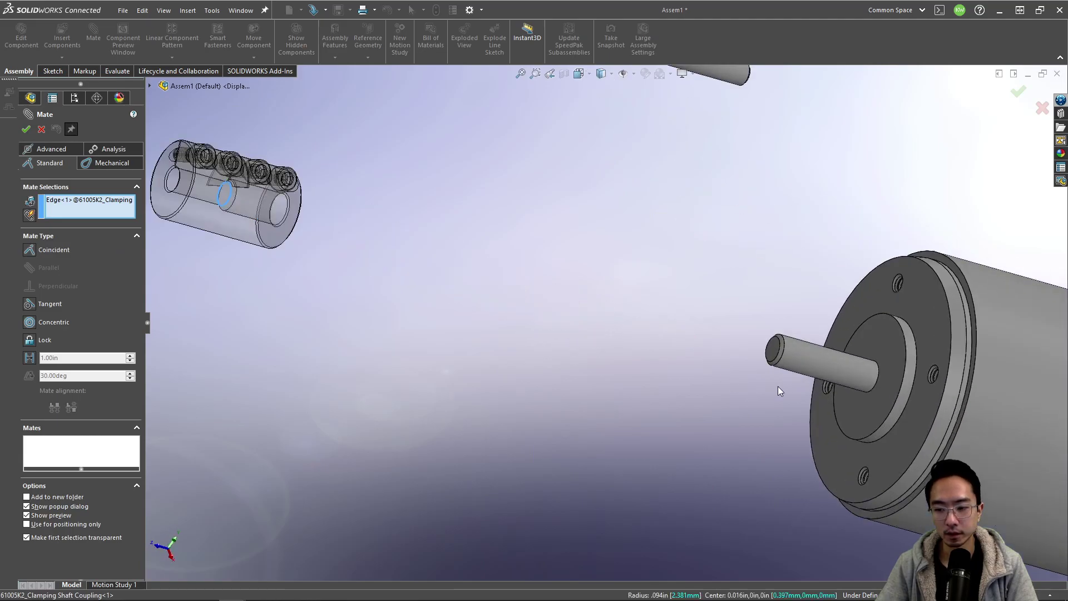
left_click(718, 303)
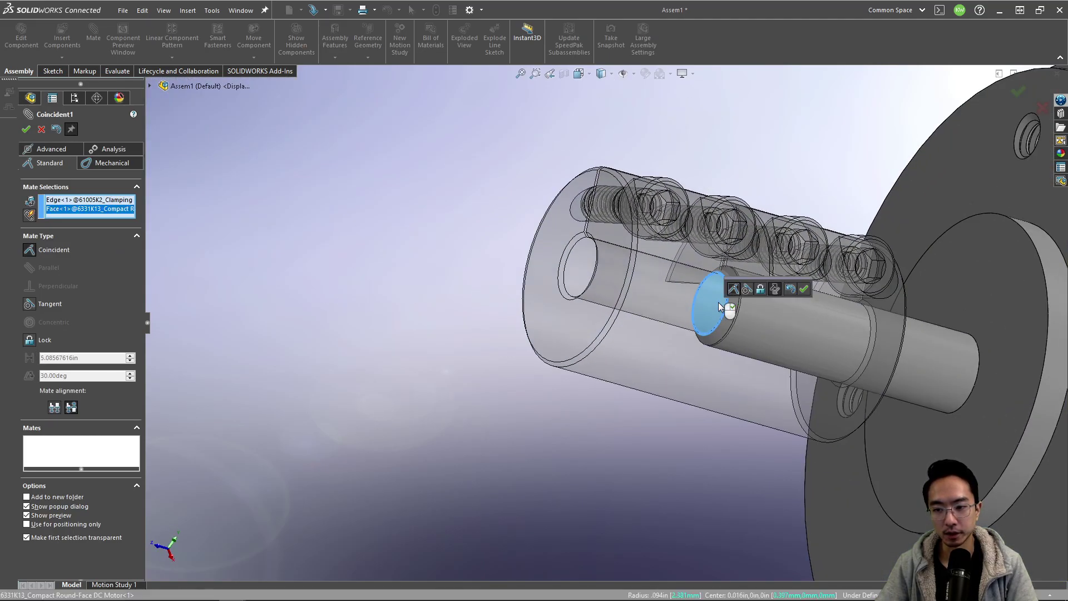
left_click(719, 302)
Mate the linear motion shaft concentric with the coupling's outer cylindrical face, and slide the shaft clear of the coupling along the axis.
mouse_move(712, 289)
middle_mouse_down()
mouse_move(690, 312)
mouse_move(726, 295)
middle_mouse_up()
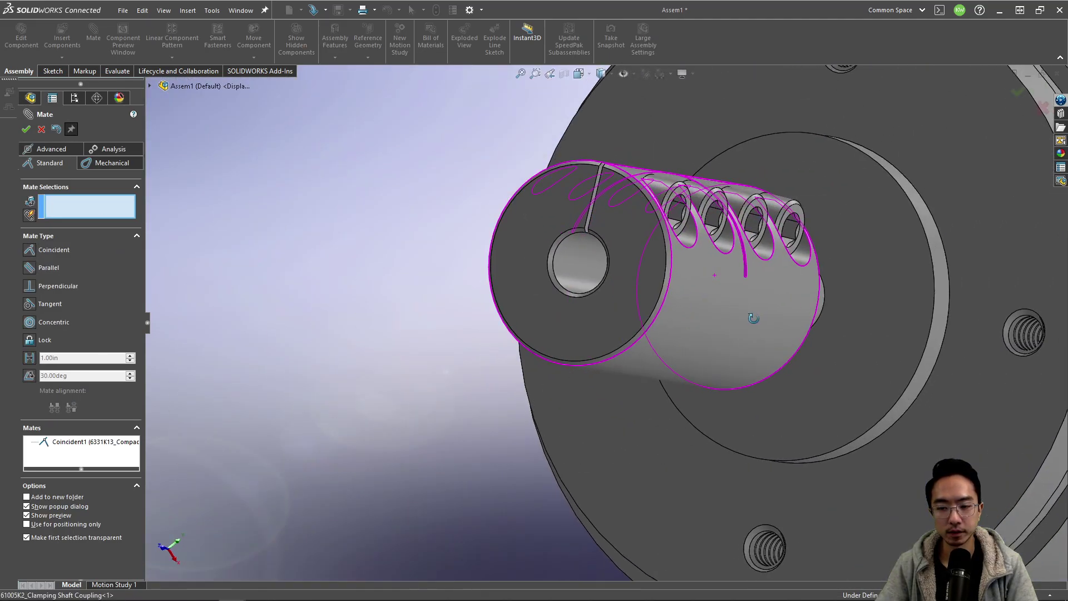
scroll(729, 292, "up", 5)
middle_click_drag(723, 244, 591, 183)
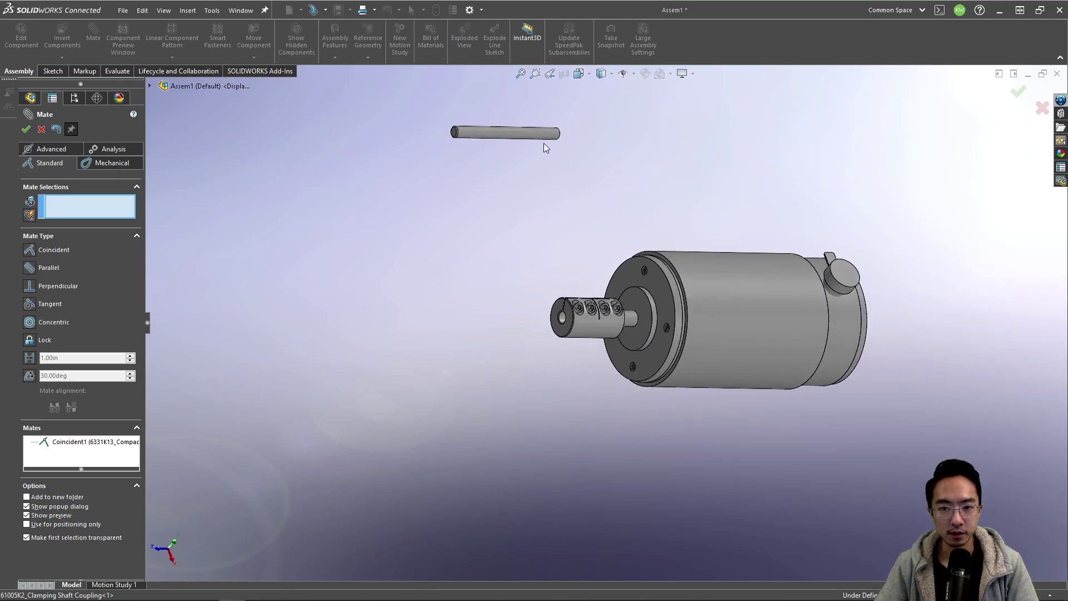
left_click(531, 135)
scroll(562, 328, "down", 4)
left_click(592, 325)
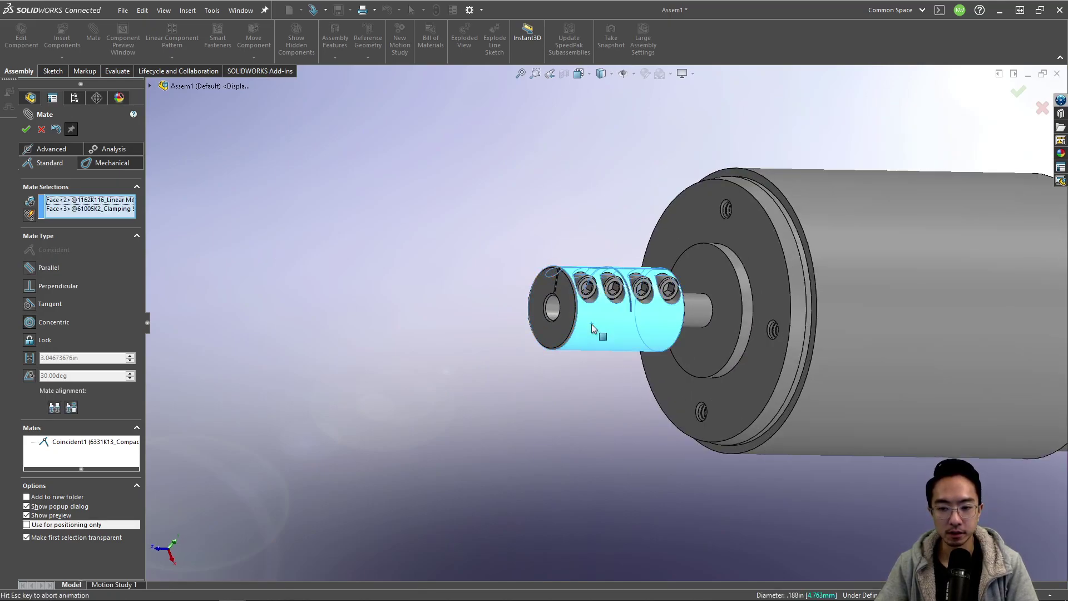
left_click_drag(532, 305, 338, 316)
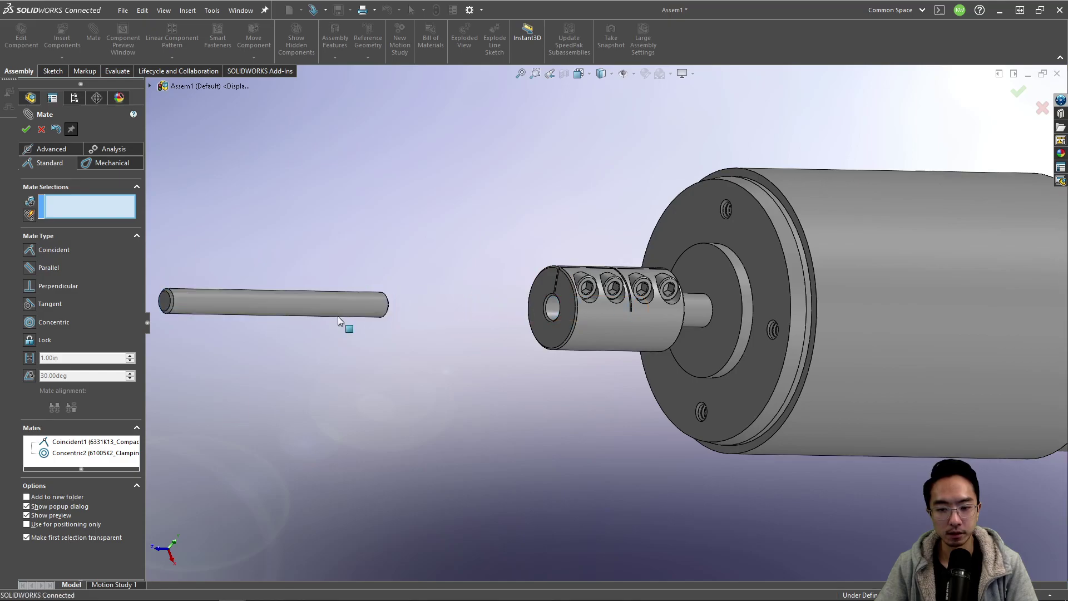
Mate the linear motion shaft's end face coincident with the motor shaft's end face inside the coupling, and finish mating.
middle_click_drag(466, 309, 364, 312)
scroll(419, 304, "down", 4)
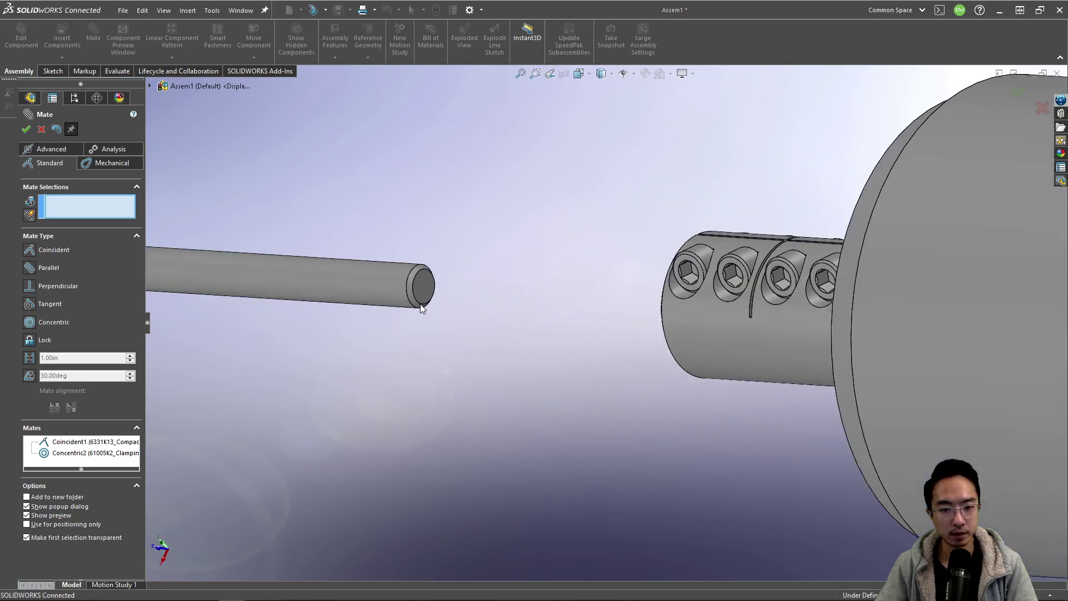
left_click(446, 281)
scroll(591, 302, "up", 3)
middle_click_drag(591, 303, 684, 332)
scroll(700, 327, "down", 4)
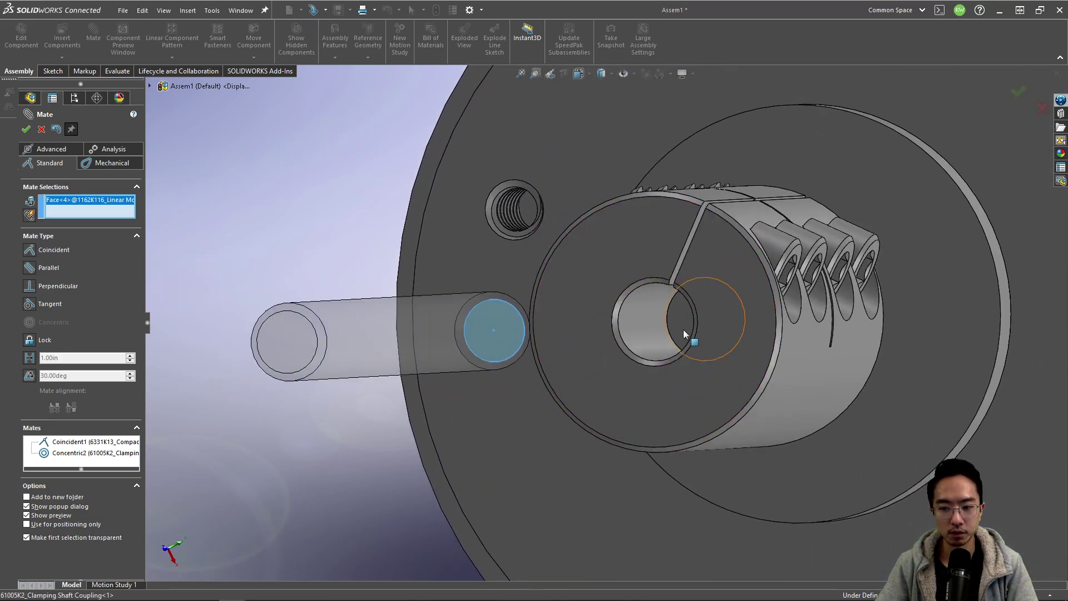
left_click(683, 330)
right_click(683, 329)
scroll(683, 329, "up", 5)
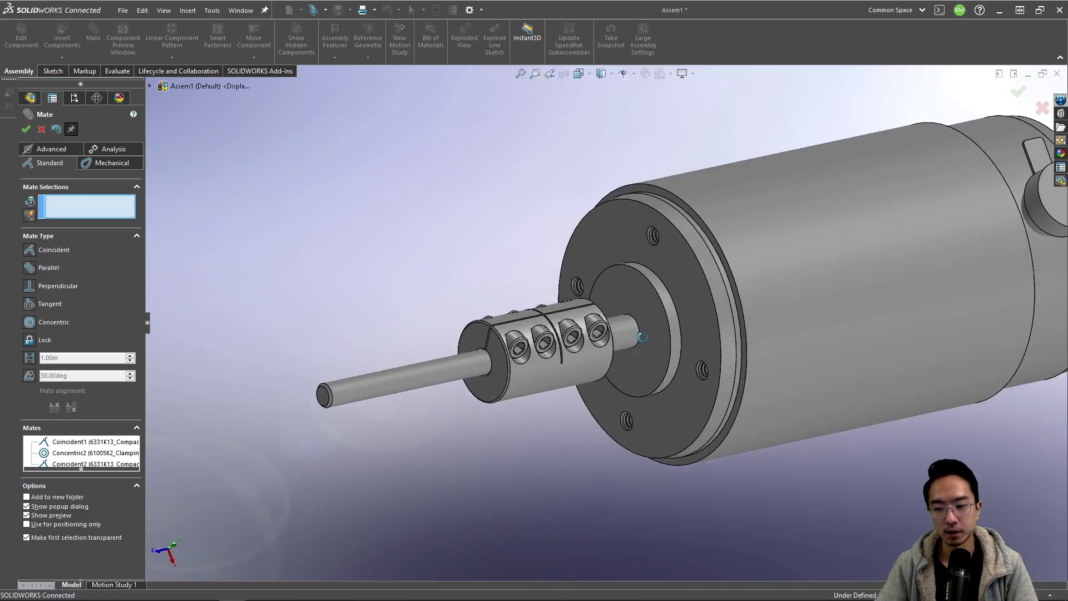
middle_click_drag(683, 329, 553, 353)
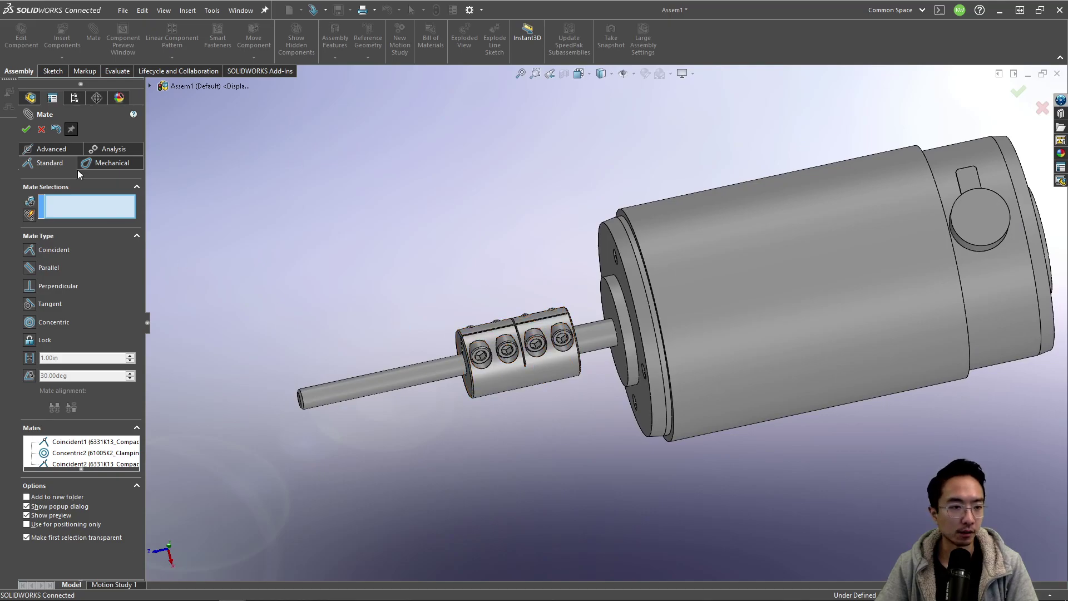
left_click(42, 129)
Create a planar section view of the assembly using the coupling's clamping slit face as the cutting plane.
middle_click_drag(408, 271, 561, 356)
scroll(561, 356, "down", 10)
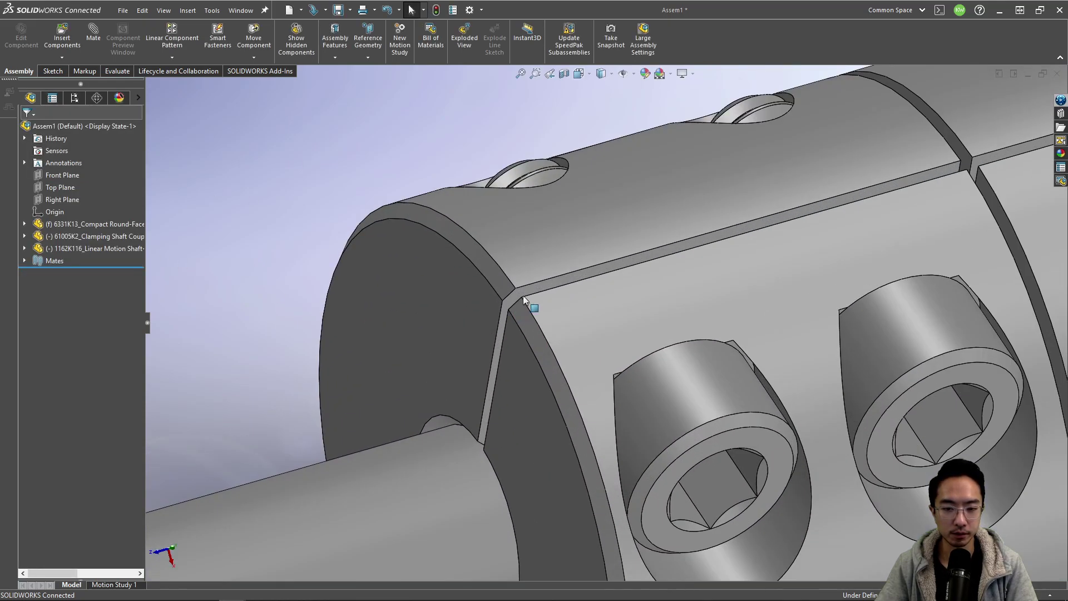
left_click(536, 288)
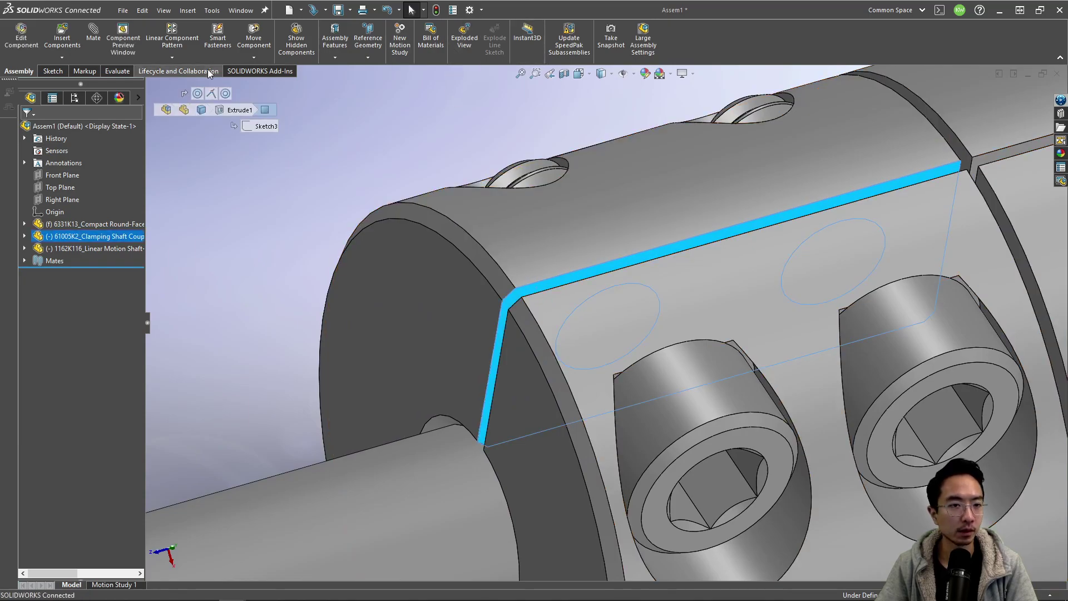
left_click(565, 74)
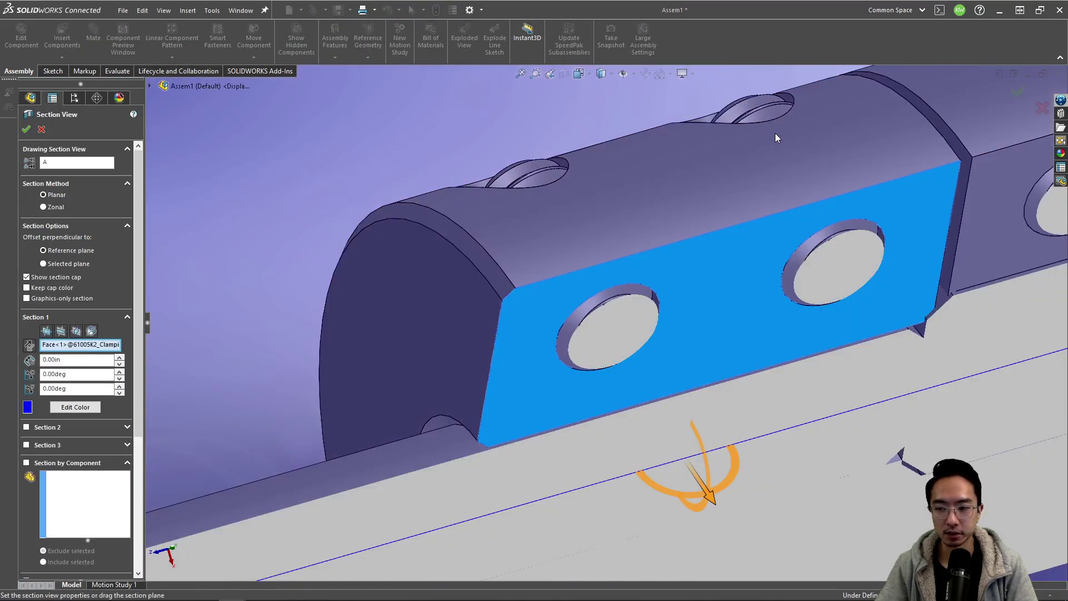
scroll(890, 222, "up", 3)
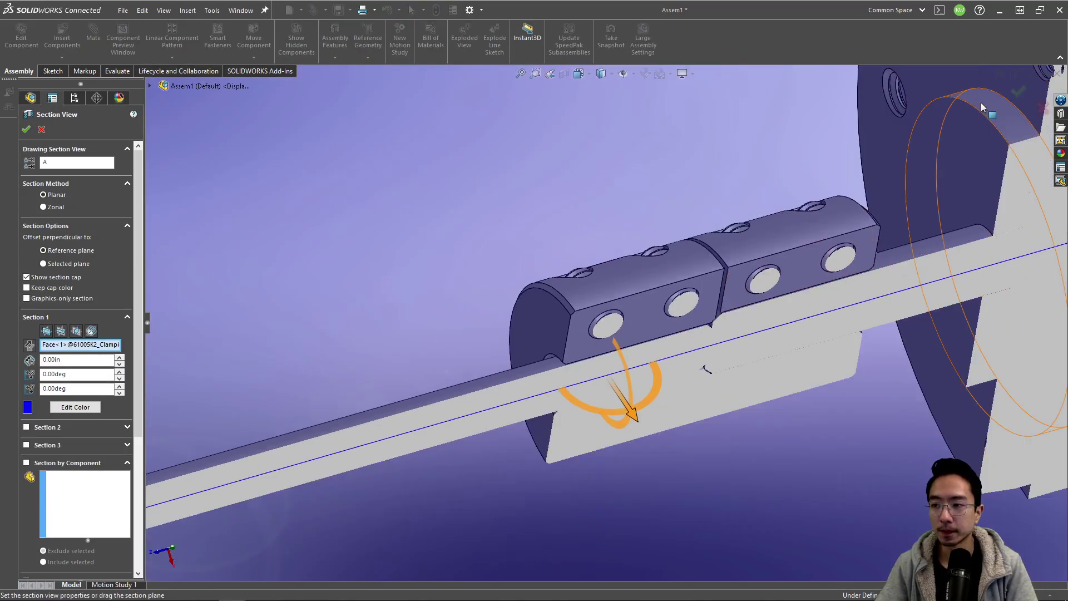
left_click(1018, 91)
Inspect the sectioned coupling where the two shaft ends meet, comparing the motor shaft's chamfer with the bore step.
middle_click_drag(718, 334, 690, 347)
scroll(683, 355, "down", 5)
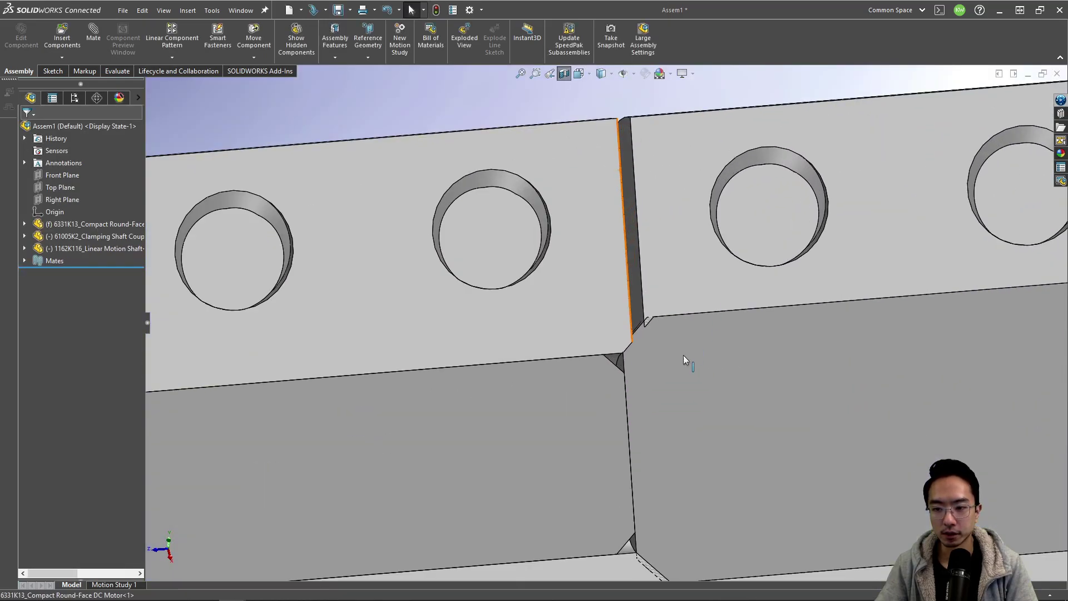
scroll(645, 340, "down", 3)
scroll(634, 312, "down", 3)
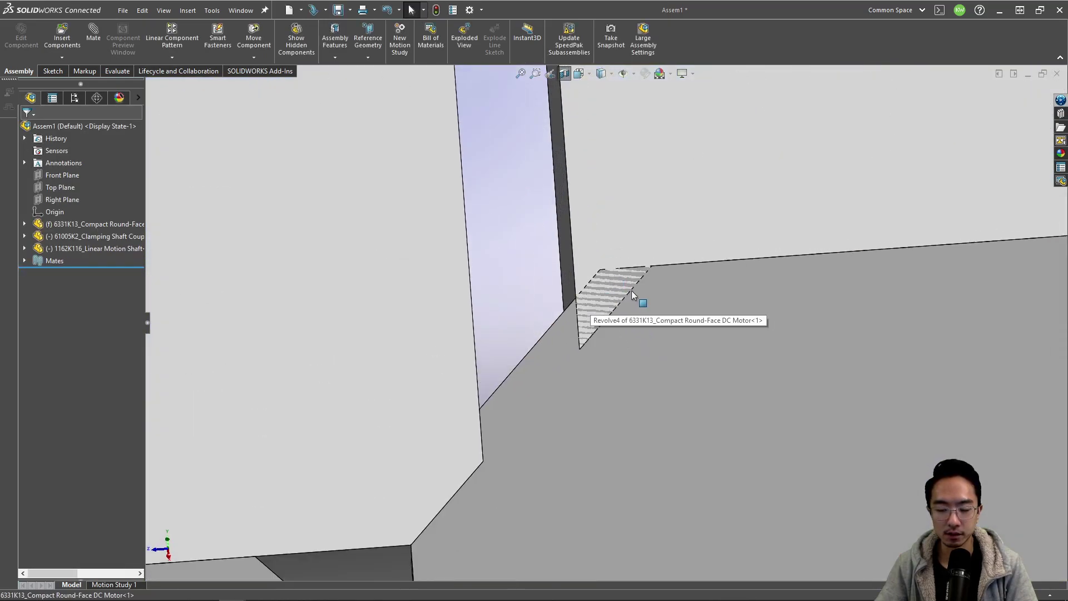
scroll(628, 312, "up", 3)
scroll(623, 360, "up", 2)
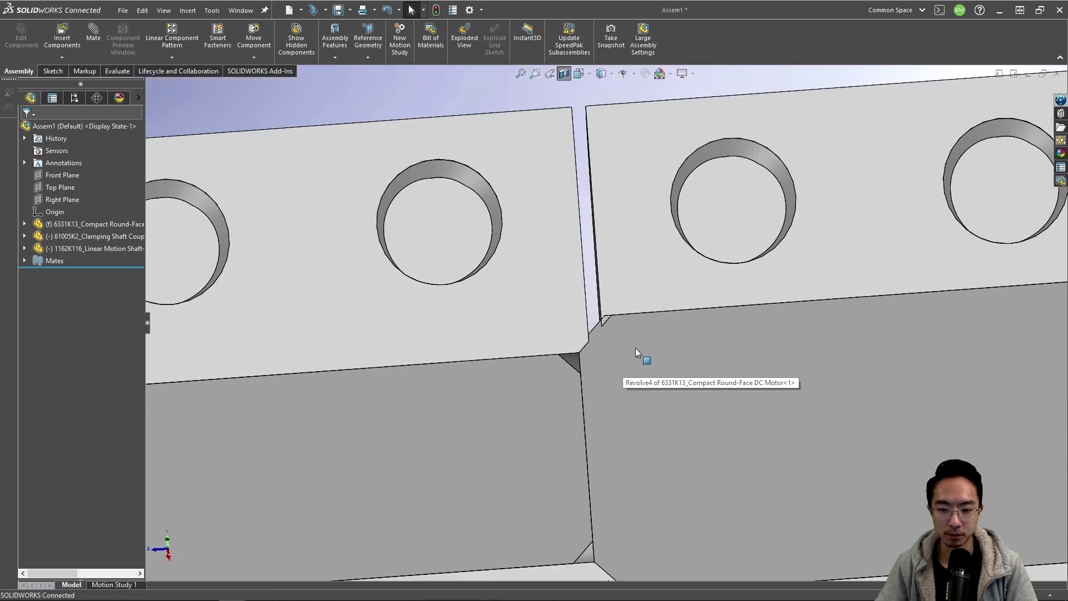
middle_click_drag(639, 352, 635, 323)
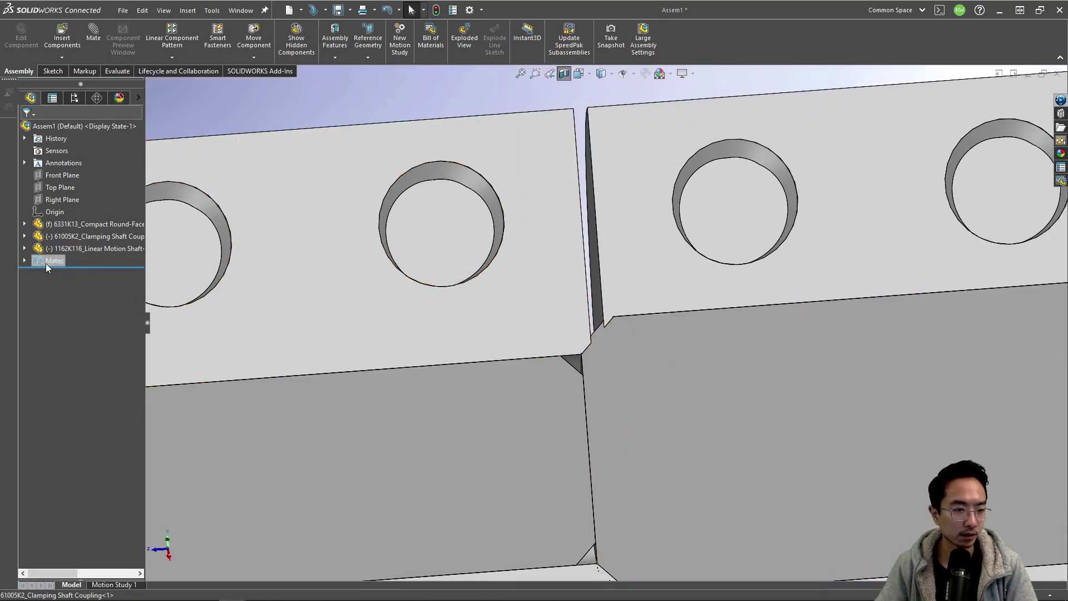
Delete the Coincident1 mate between the motor shaft and the coupling.
left_click(25, 261)
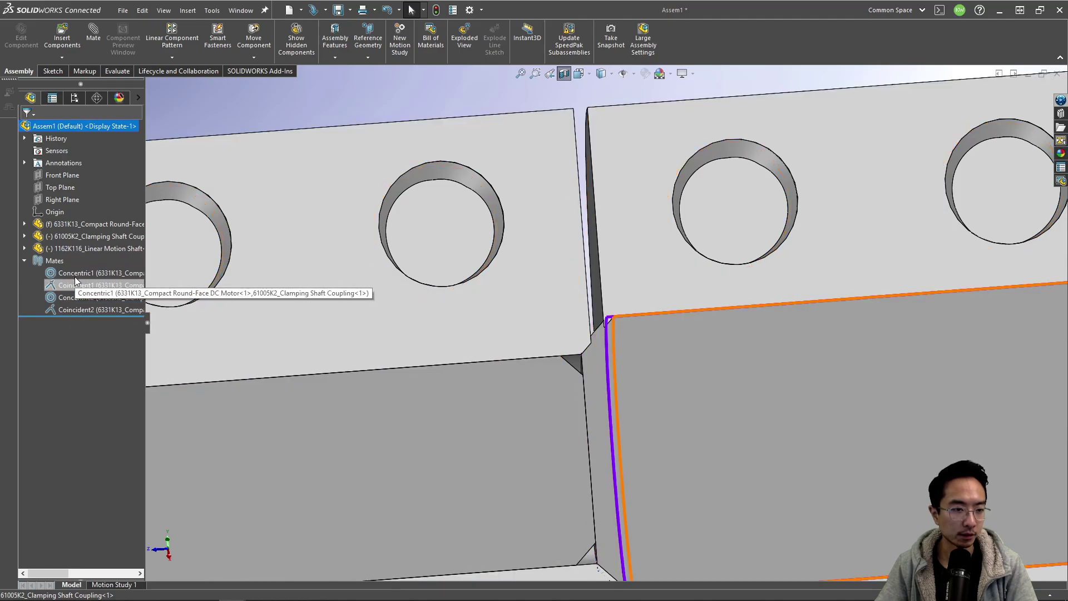
left_click(71, 306)
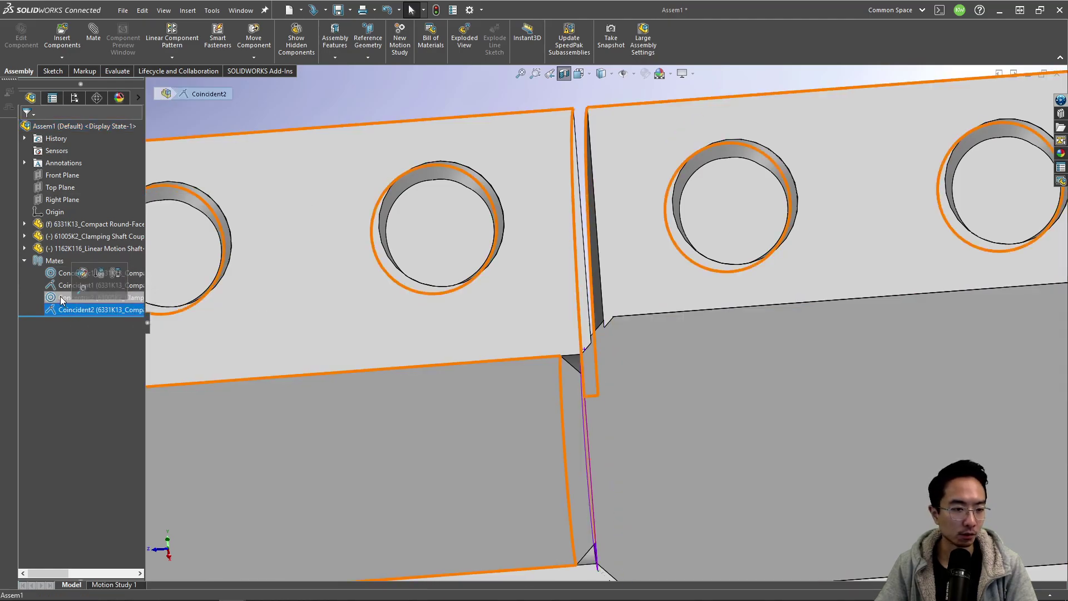
left_click(62, 288)
right_click(61, 287)
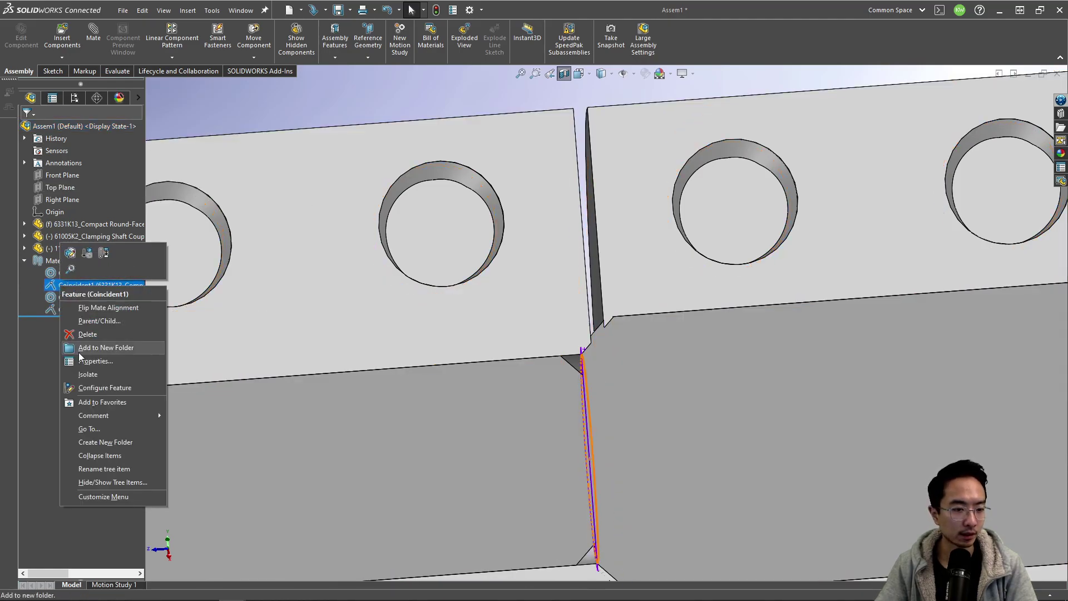
left_click(94, 335)
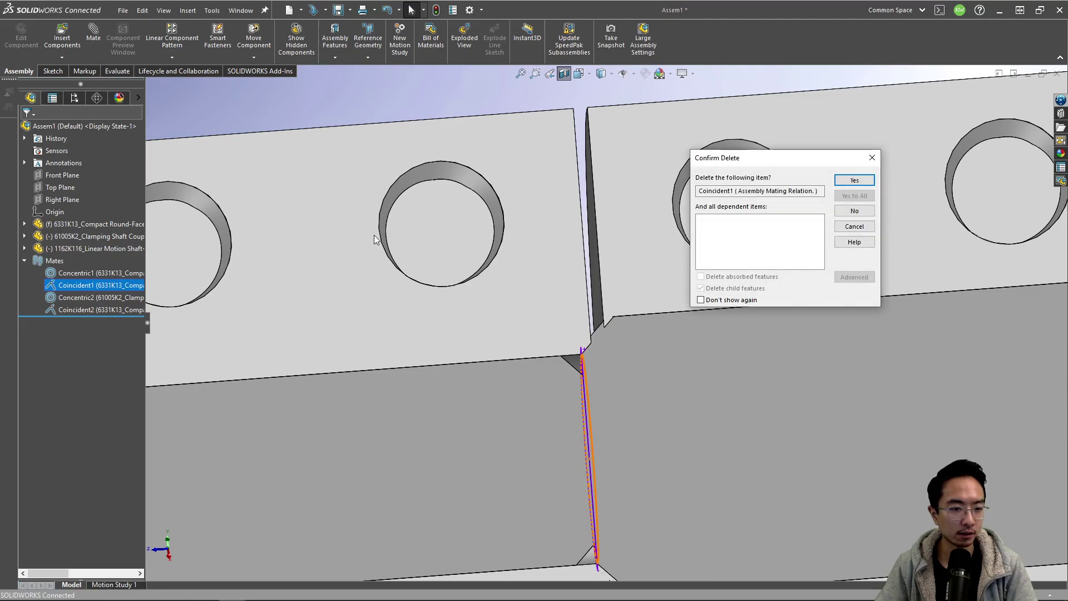
left_click(855, 180)
Slide the coupling along the shafts so its bore step sits clear of the motor shaft's chamfered end.
left_click(689, 379)
left_click_drag(592, 270, 506, 305)
scroll(506, 305, "down", 5)
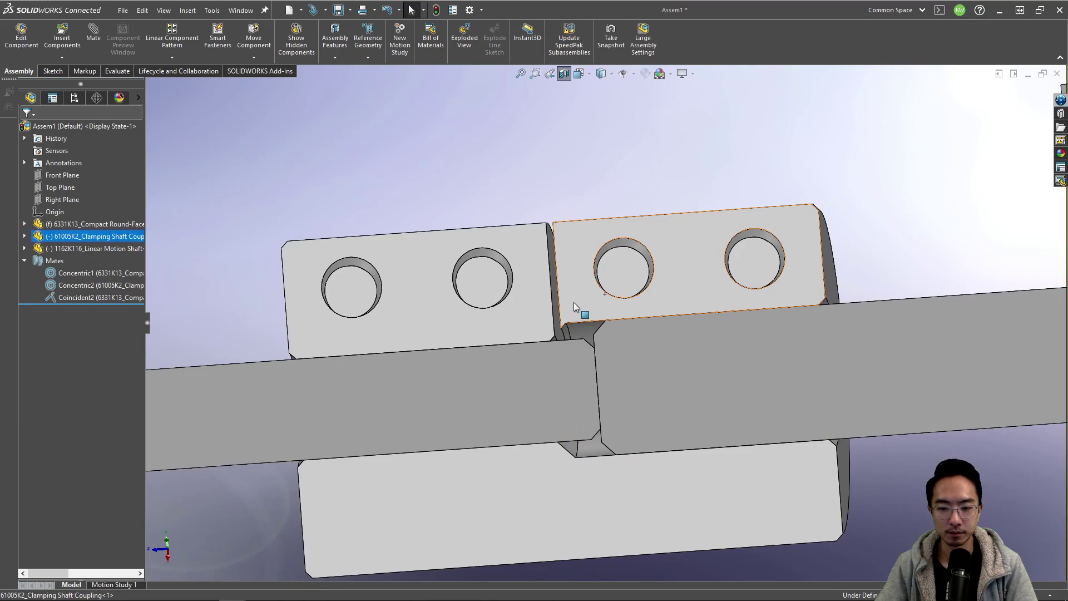
scroll(595, 301, "down", 5)
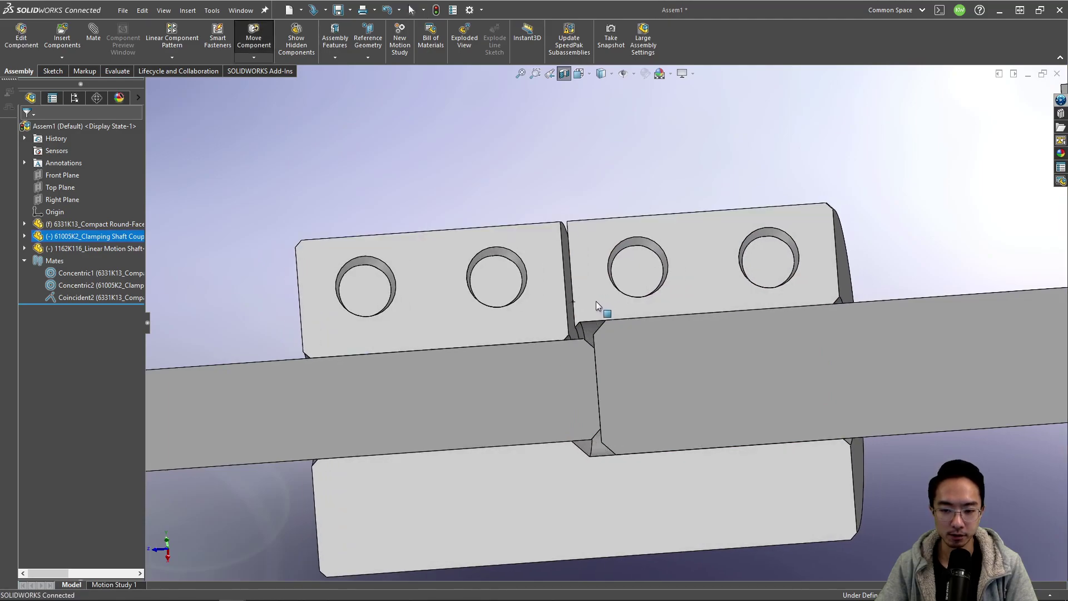
scroll(592, 303, "up", 1)
scroll(579, 355, "down", 6)
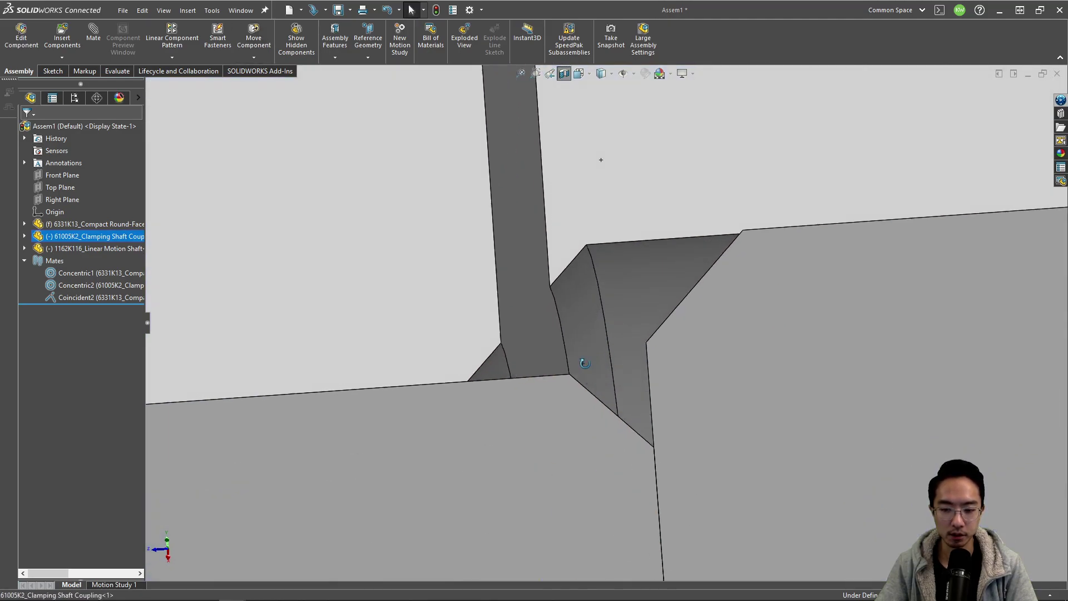
Add a coincident mate between the circular edge of the coupling's bore step and the motor shaft's end face.
left_click(605, 322)
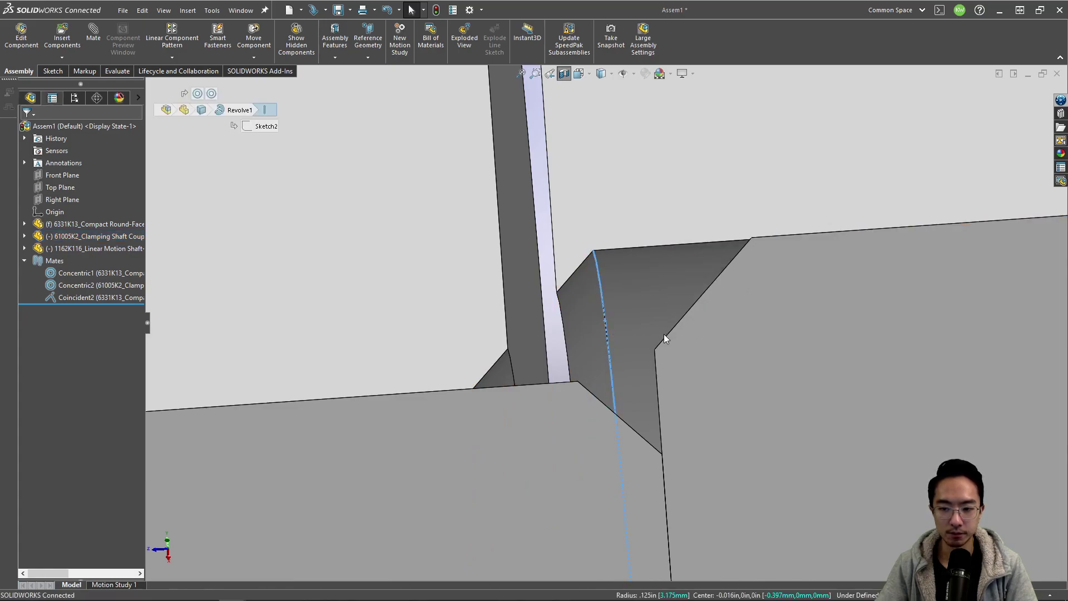
key("m")
scroll(656, 345, "down", 2)
left_click(702, 411)
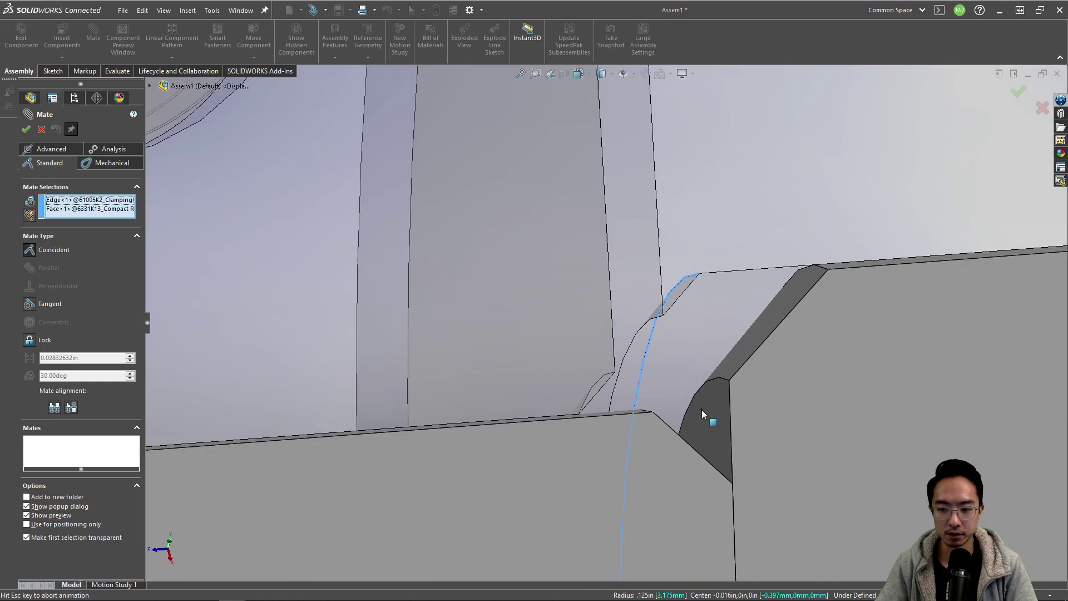
key("Return")
scroll(679, 405, "up", 3)
scroll(645, 395, "up", 4)
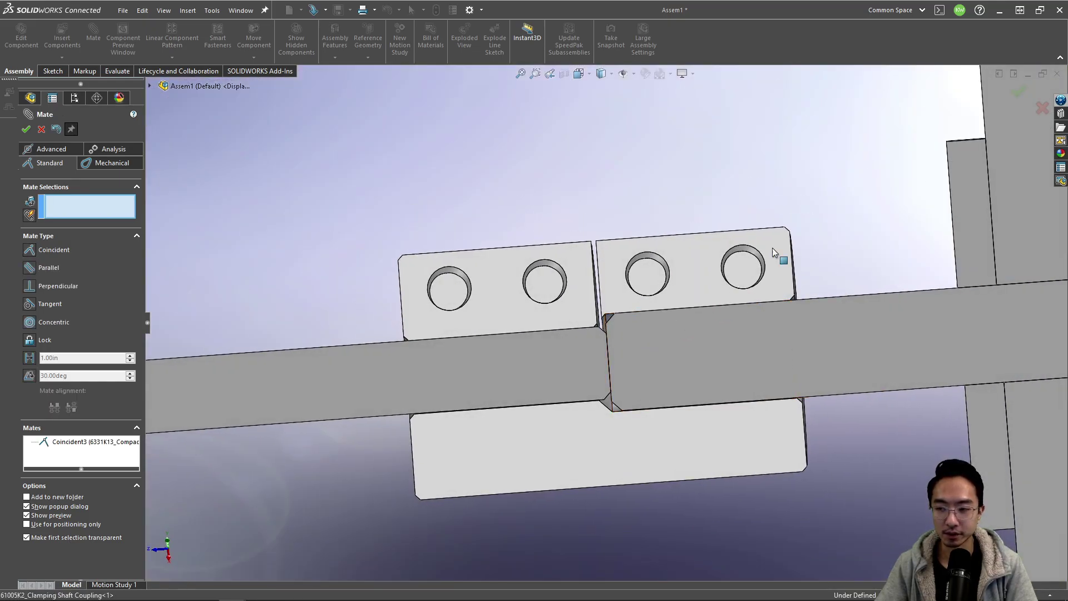
left_click(1015, 93)
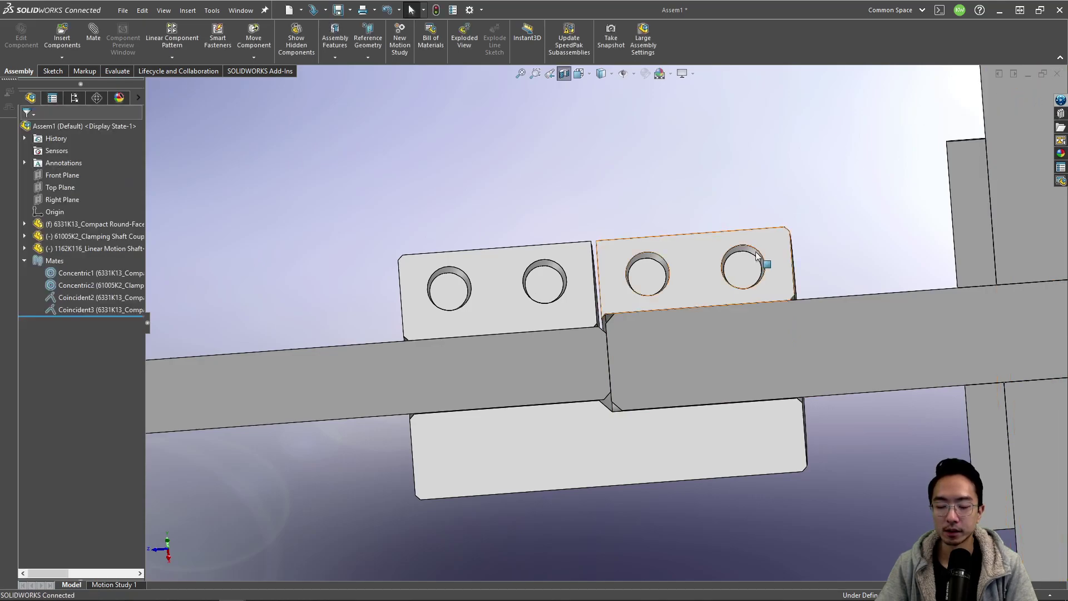
Examine the sectioned assembly from several angles, checking how the motor shaft and linear motion shaft seat and meet inside the coupling.
scroll(663, 255, "up", 5)
middle_click_drag(663, 255, 675, 216)
scroll(670, 338, "up", 5)
key("space")
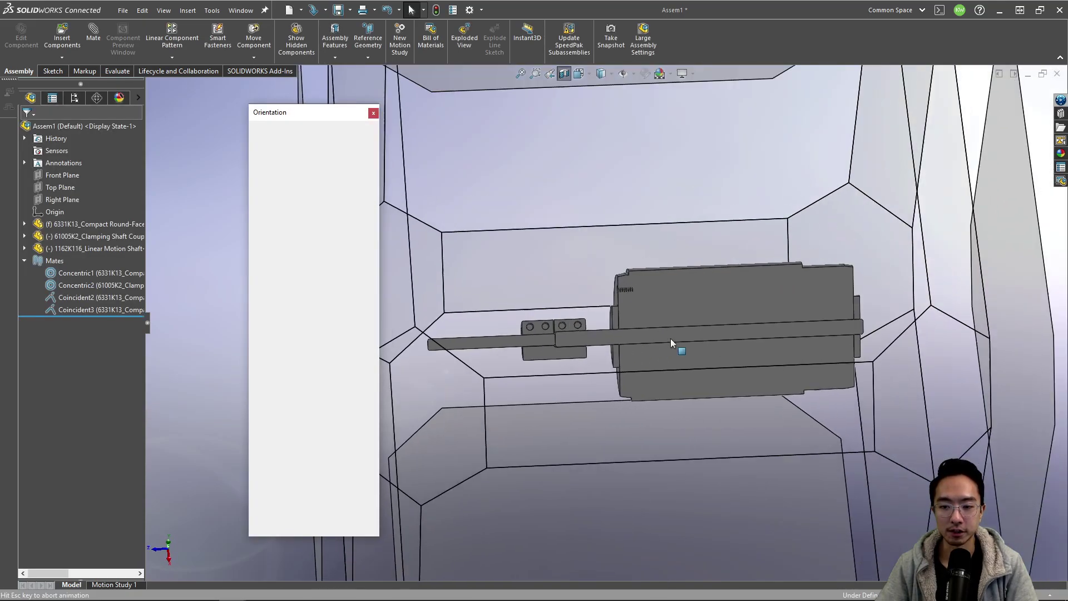
middle_click_drag(670, 338, 476, 309)
scroll(672, 285, "up", 5)
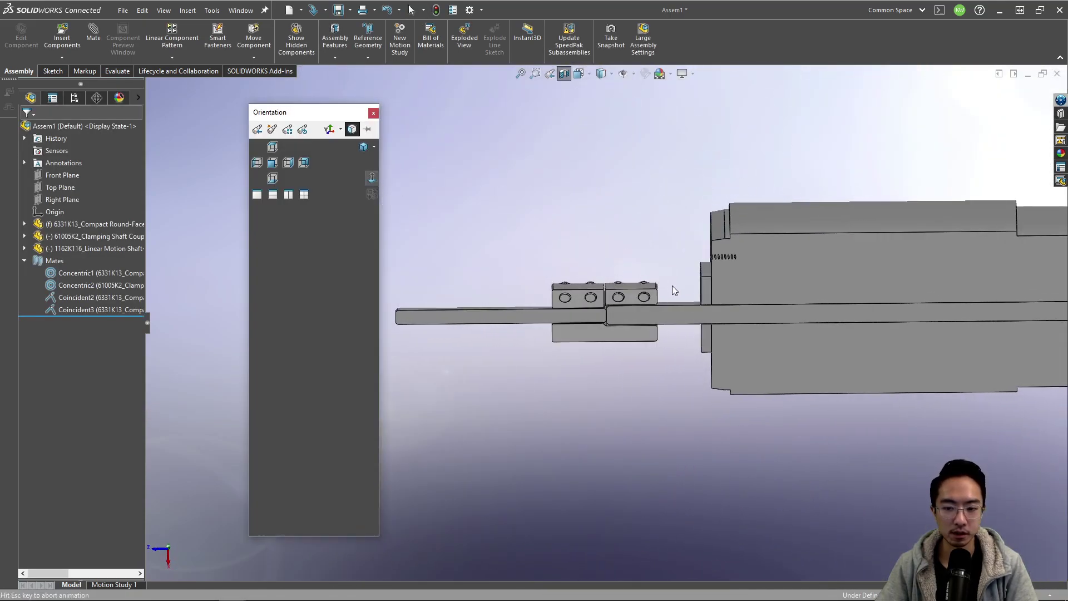
middle_click_drag(643, 421, 609, 284)
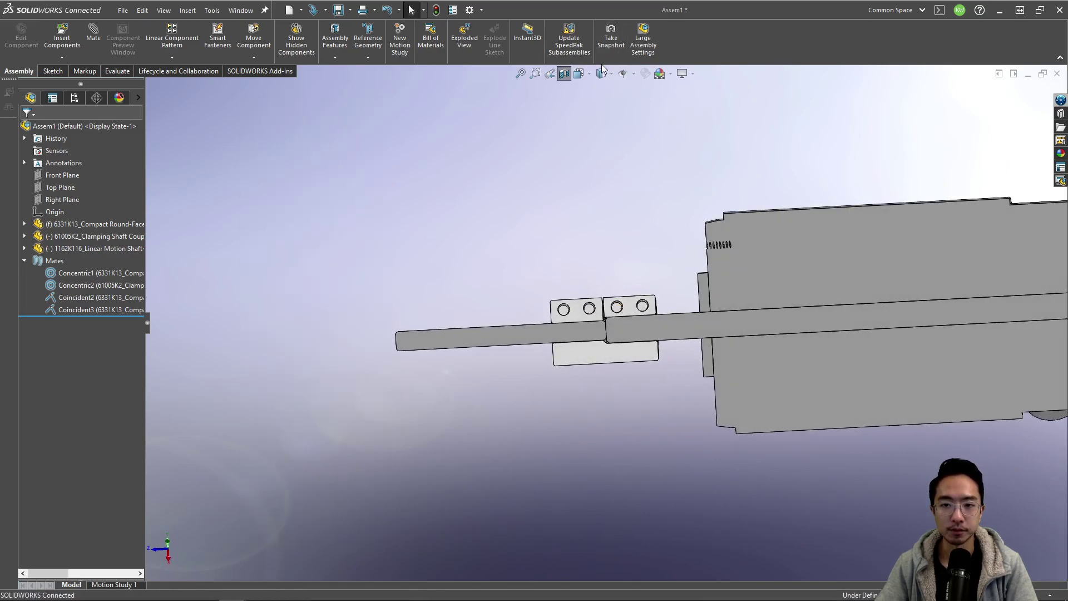
middle_click_drag(623, 356, 623, 336)
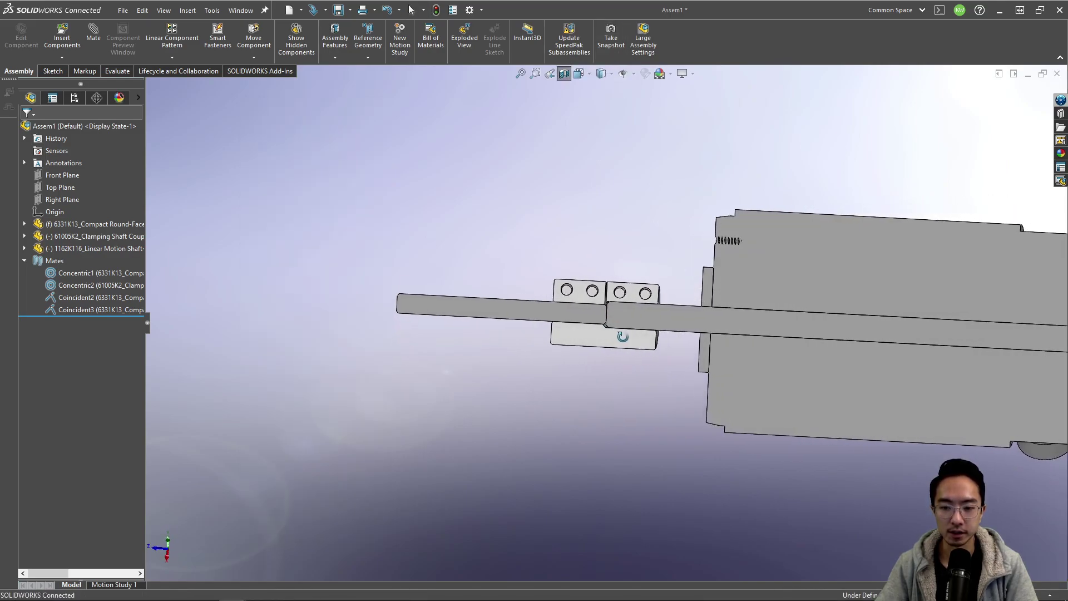
scroll(657, 328, "up", 3)
mouse_move(696, 317)
middle_mouse_down()
mouse_move(713, 310)
mouse_move(694, 319)
middle_mouse_up()
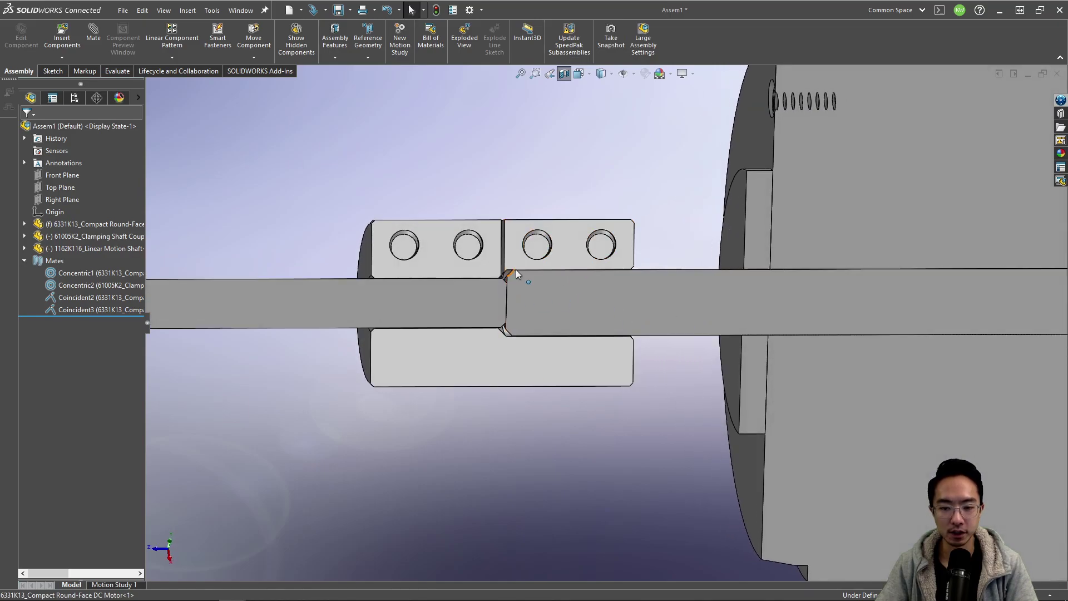
scroll(539, 309, "down", 3)
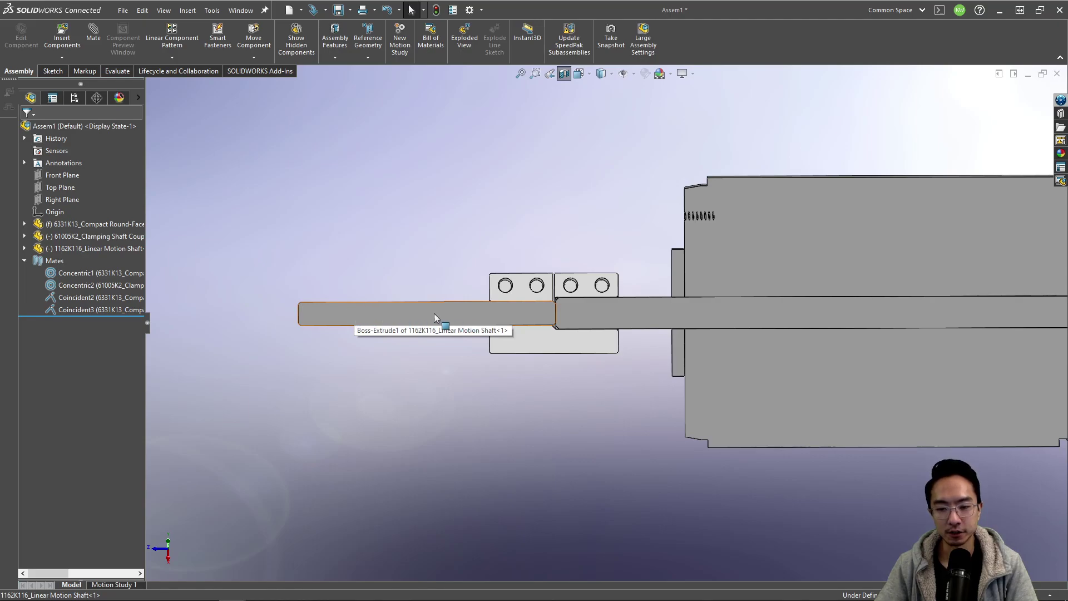
left_click(368, 320)
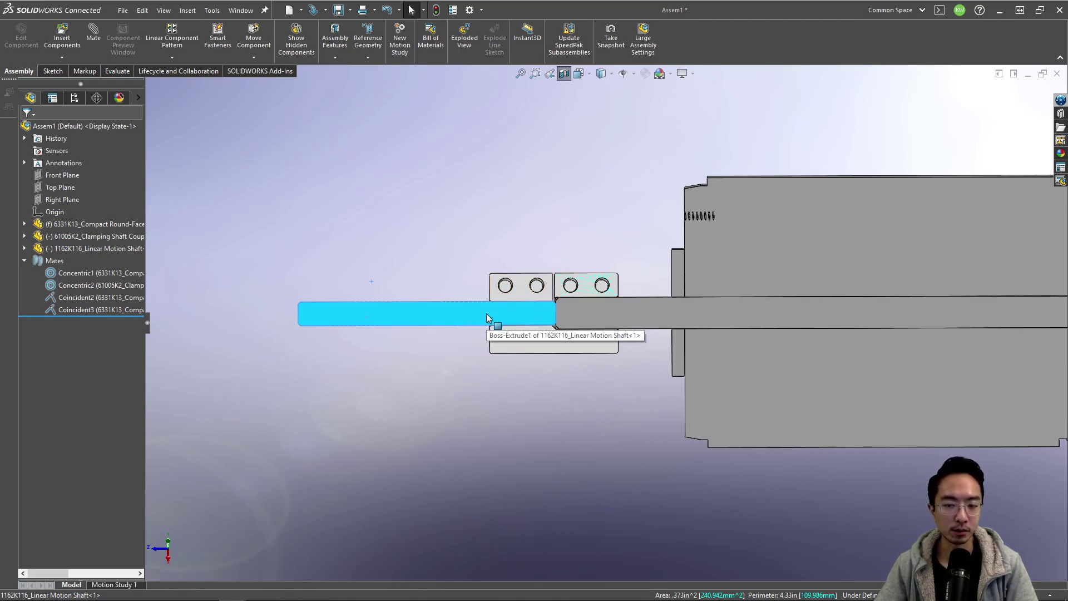
left_click(425, 230)
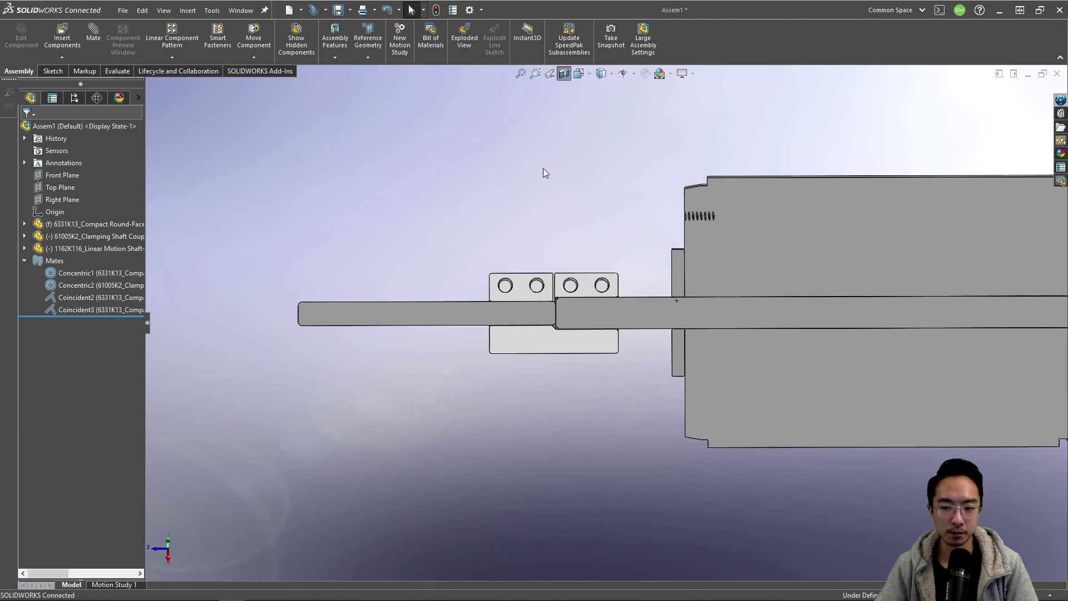
middle_click_drag(543, 167, 552, 281)
scroll(558, 323, "down", 5)
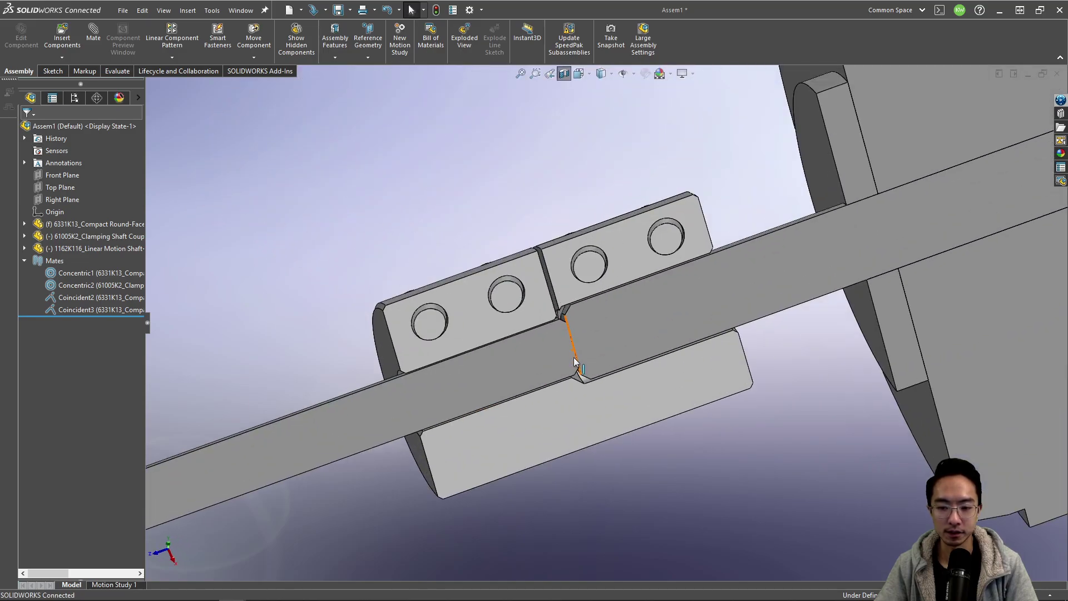